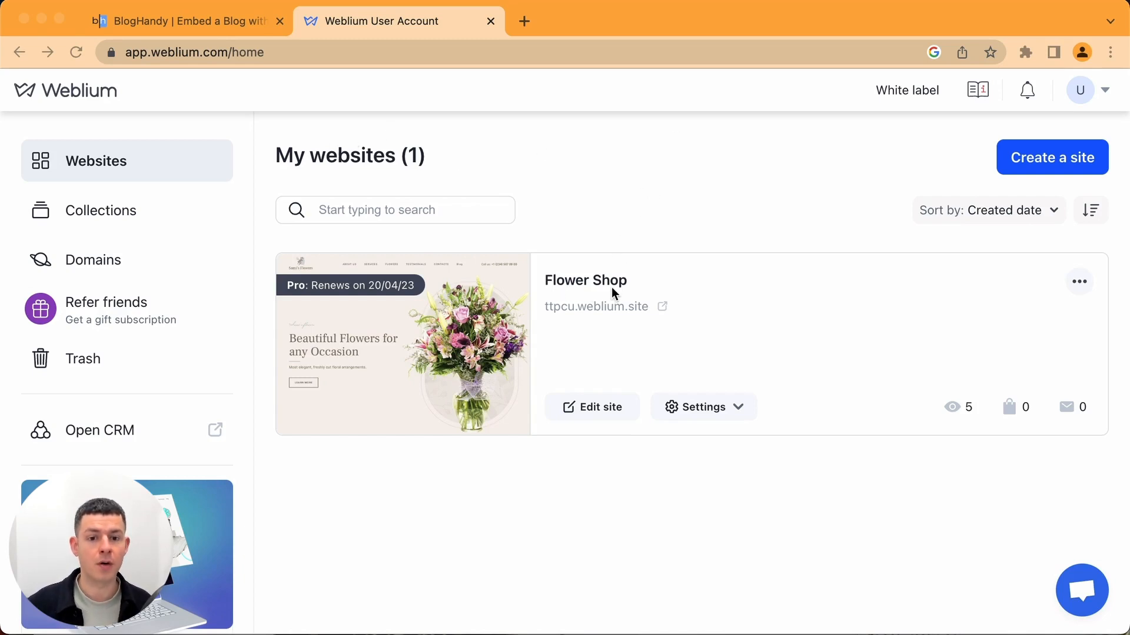
Step: Open the Flower Shop site for editing and add a new page named Blog
click(587, 408)
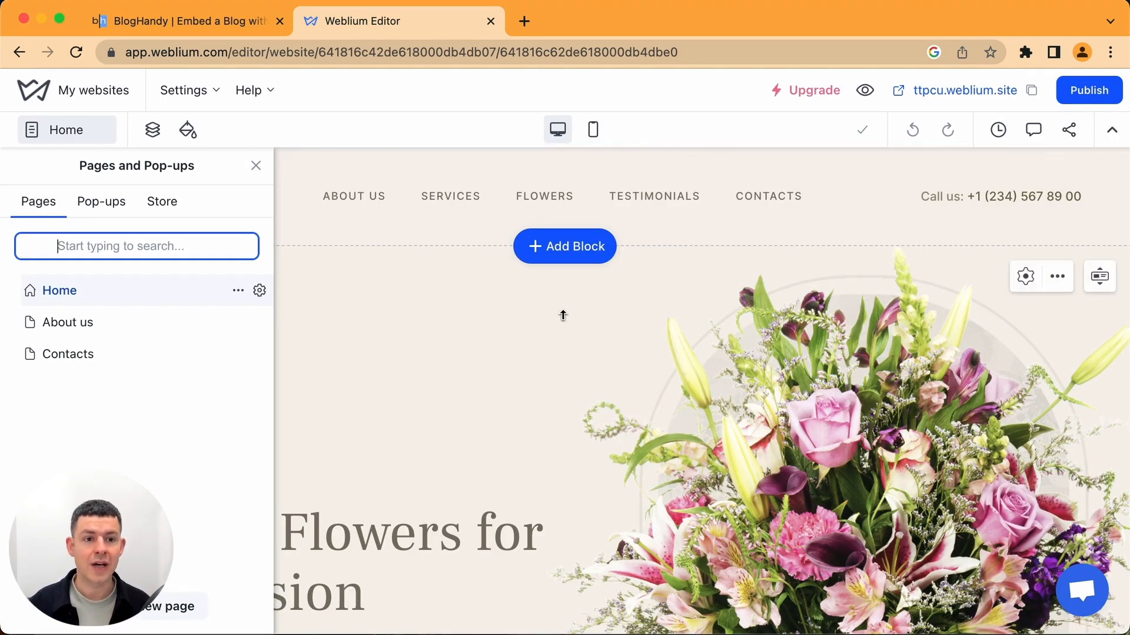
click(129, 621)
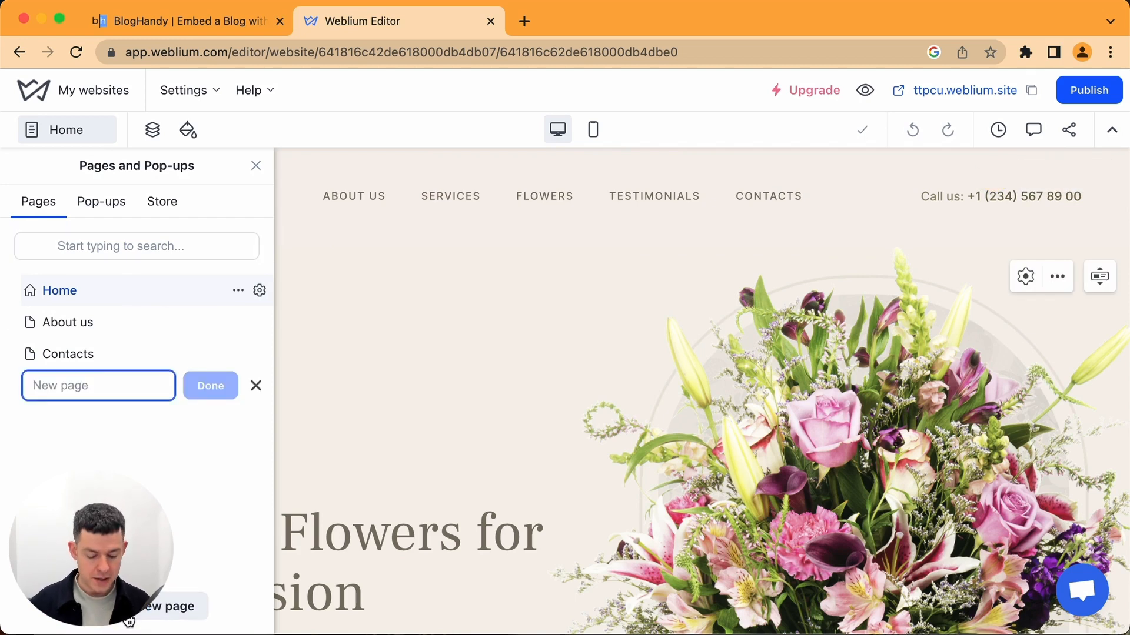
text(Blog)
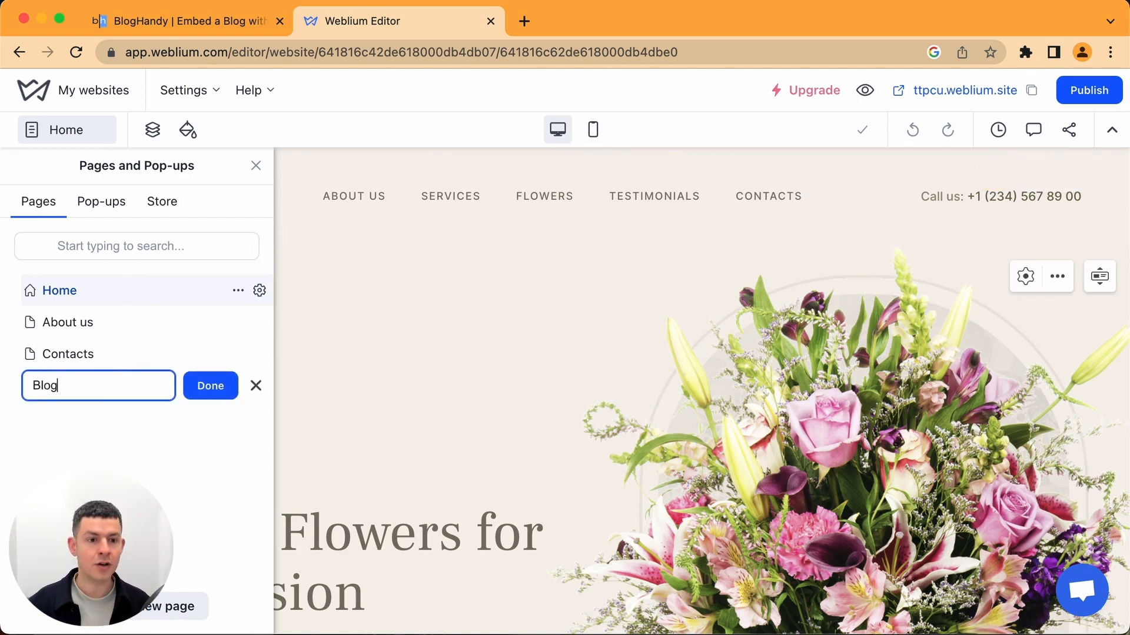
click(210, 387)
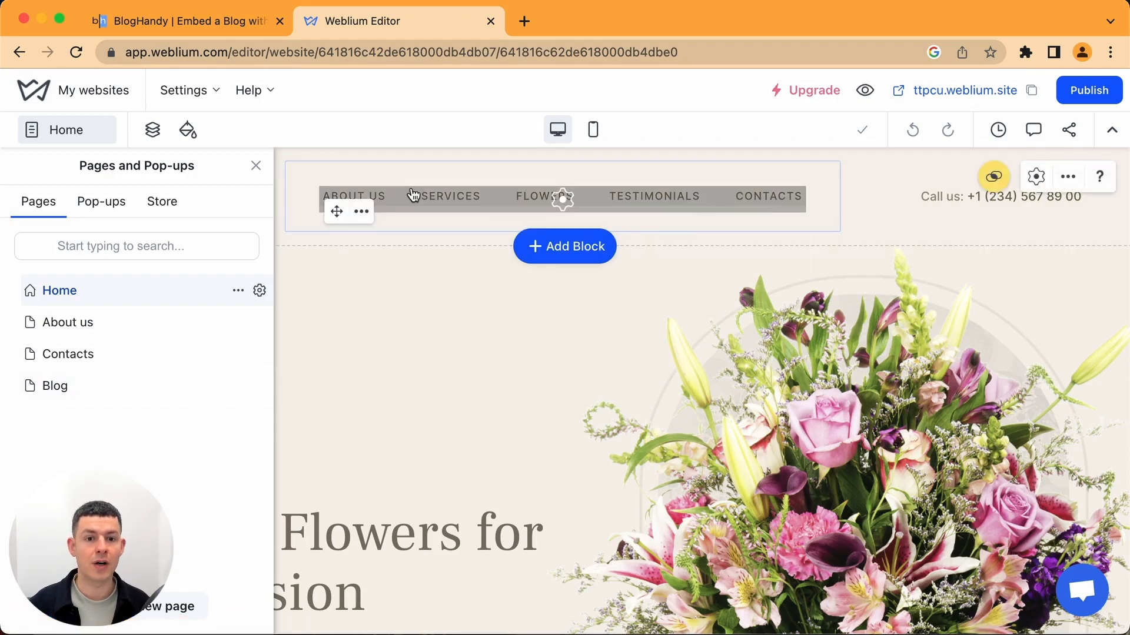
Step: Add a new item named BLOG to the site's header navigation menu
click(768, 201)
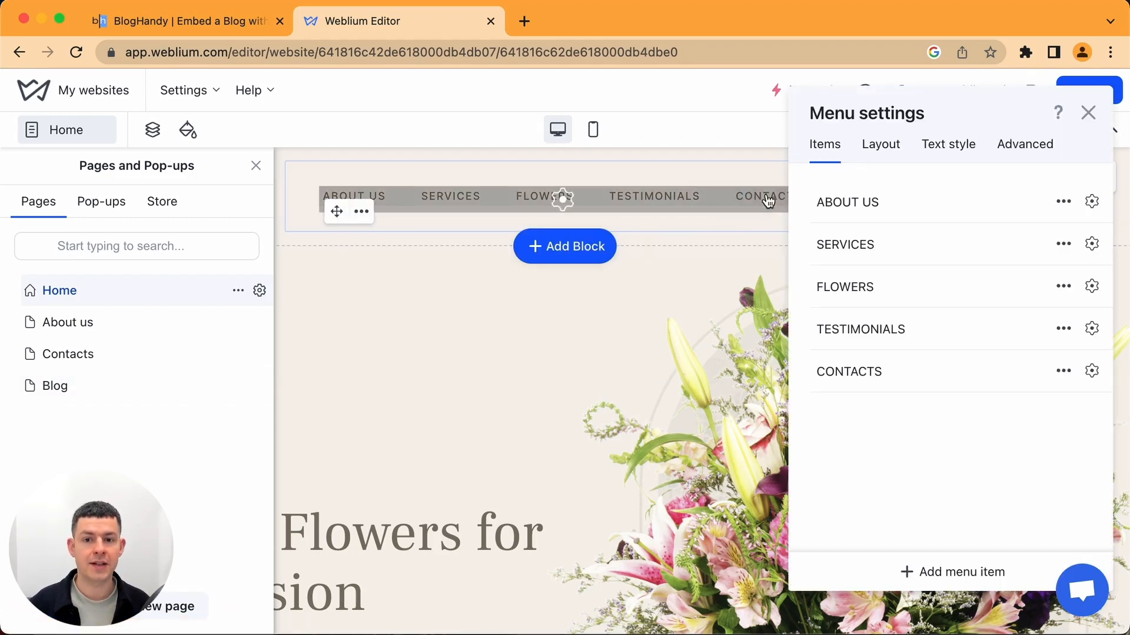
click(935, 578)
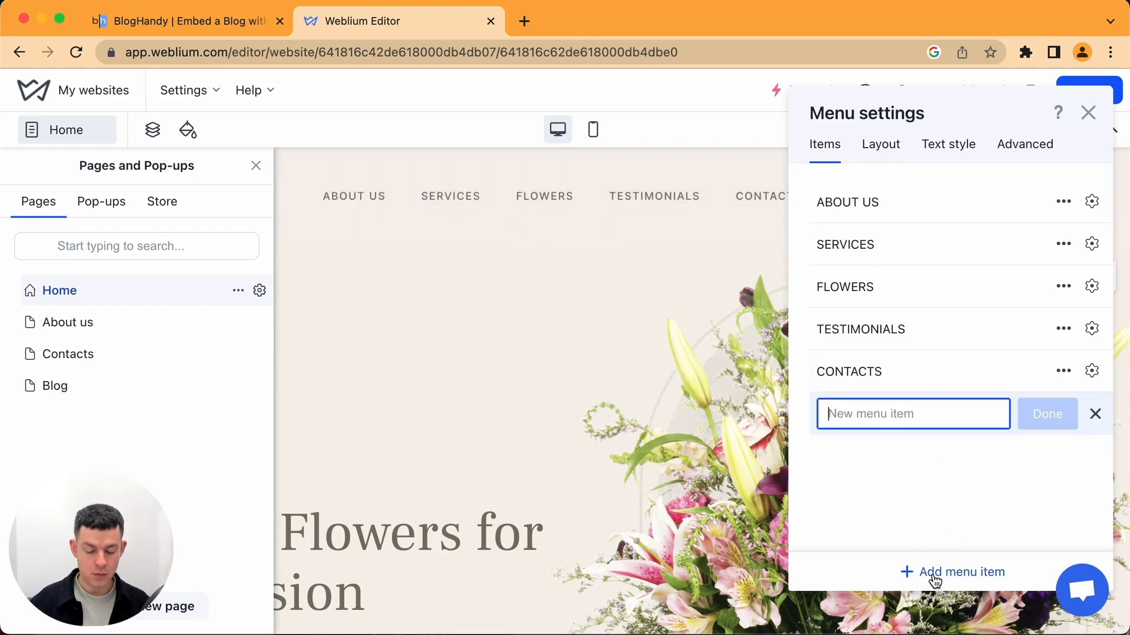
text(Blog)
key(BackSpace)
key(BackSpace)
key(BackSpace)
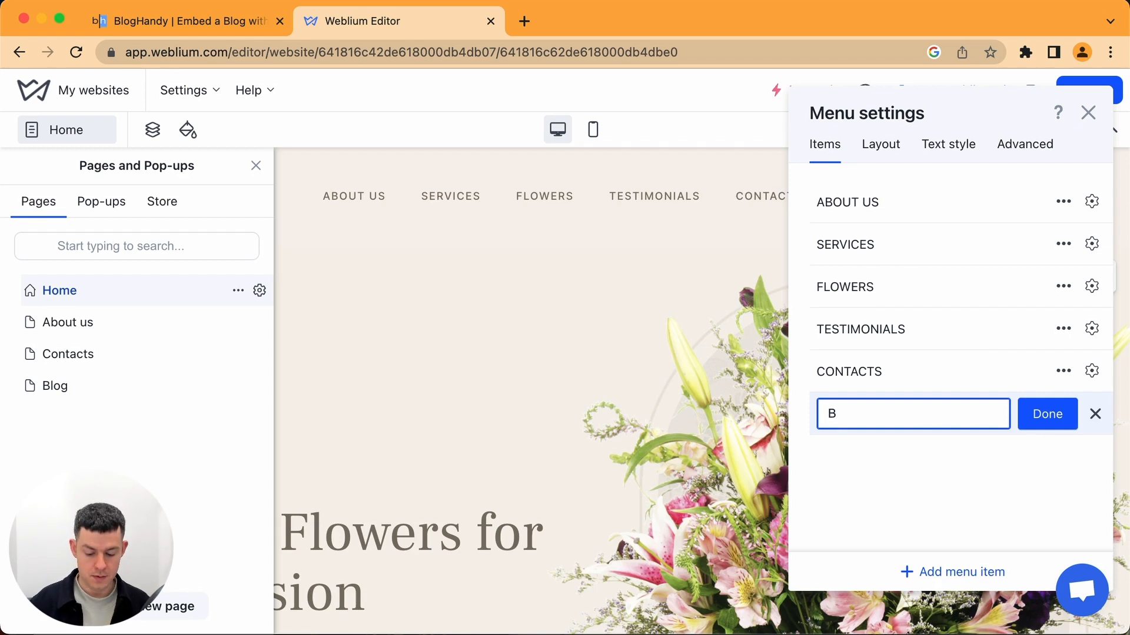
text(LOG)
key(Return)
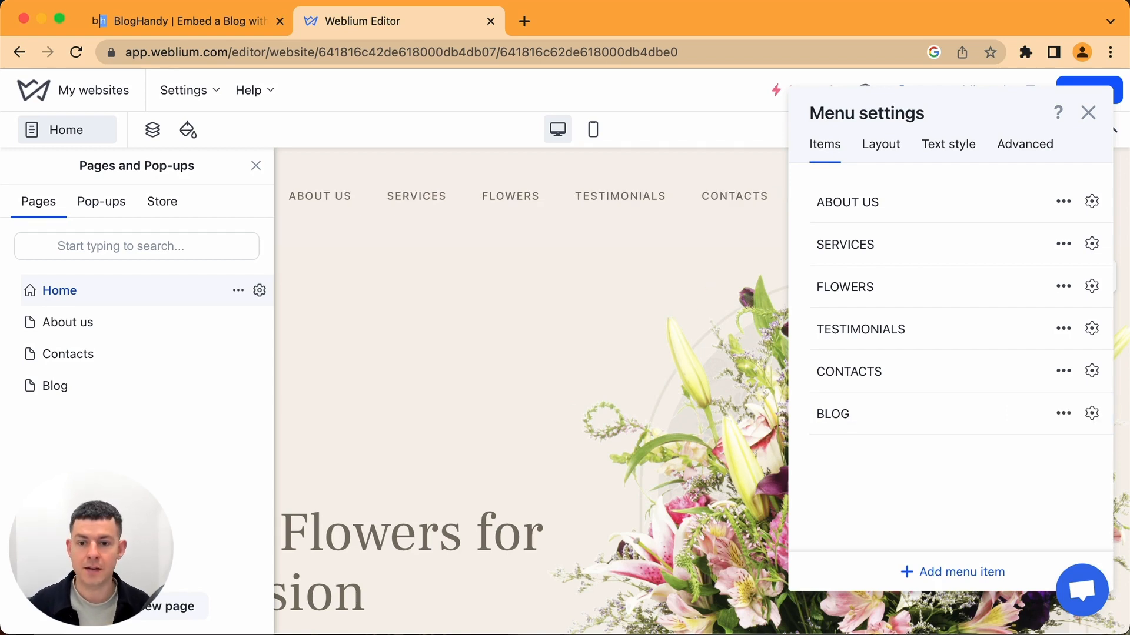
Step: Set the BLOG menu item's click action to Open page with Blog as the target, save it and close the menu settings
click(1091, 414)
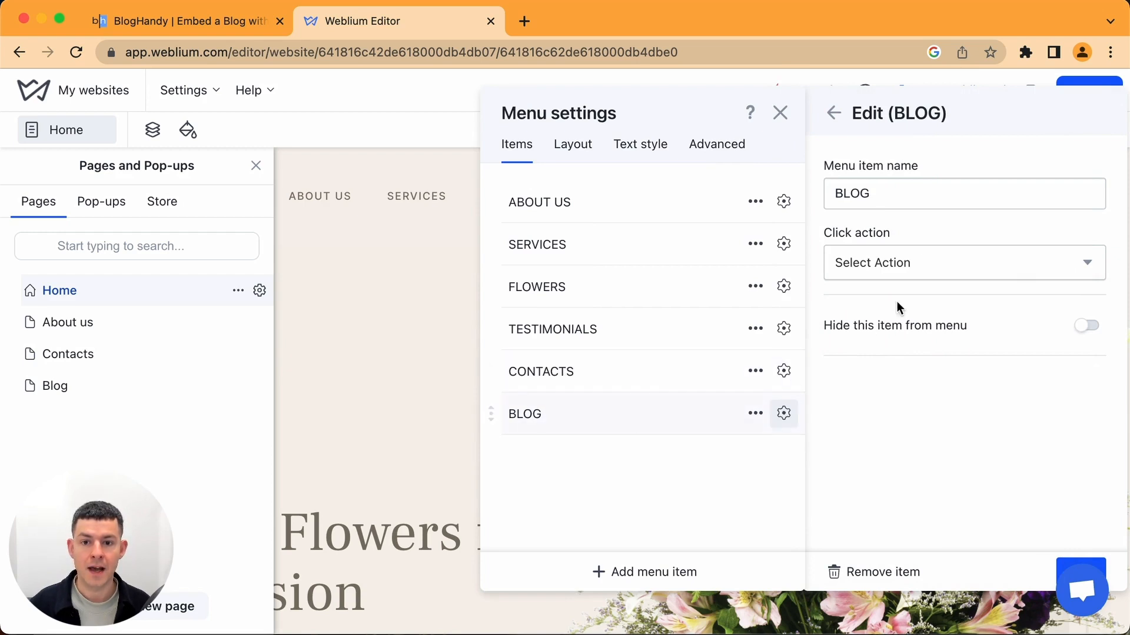
click(918, 266)
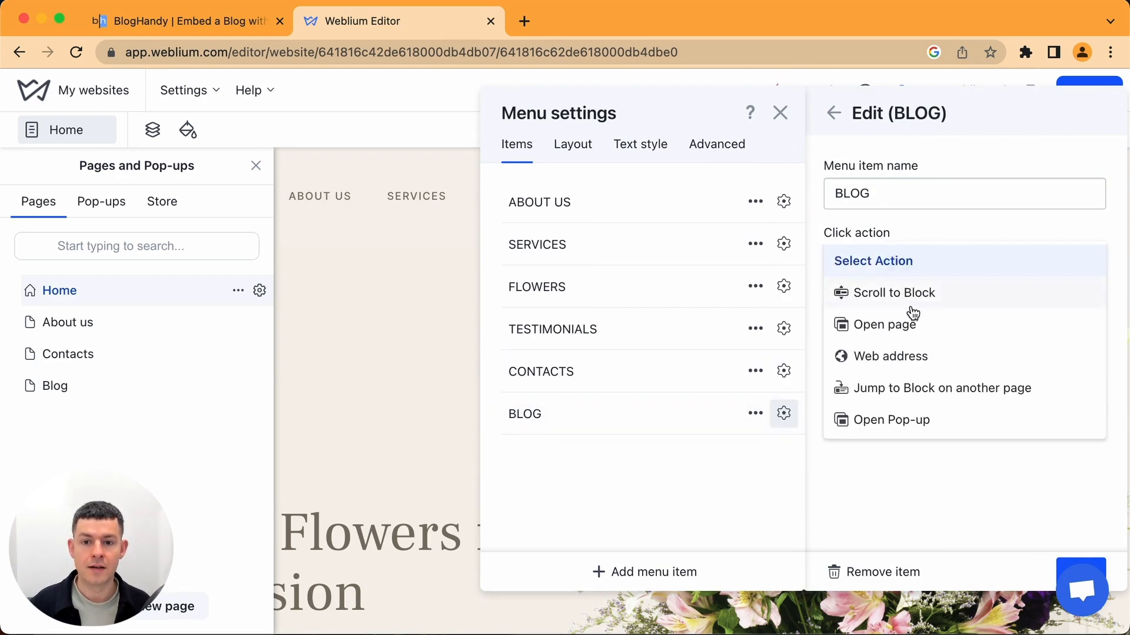
click(902, 330)
click(955, 315)
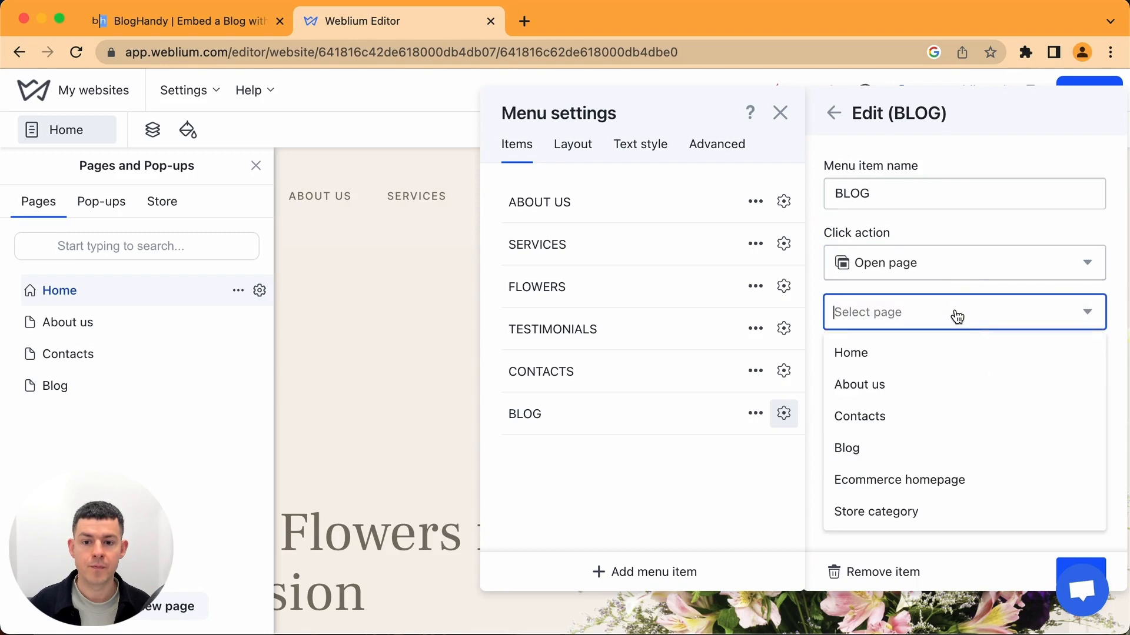
click(874, 448)
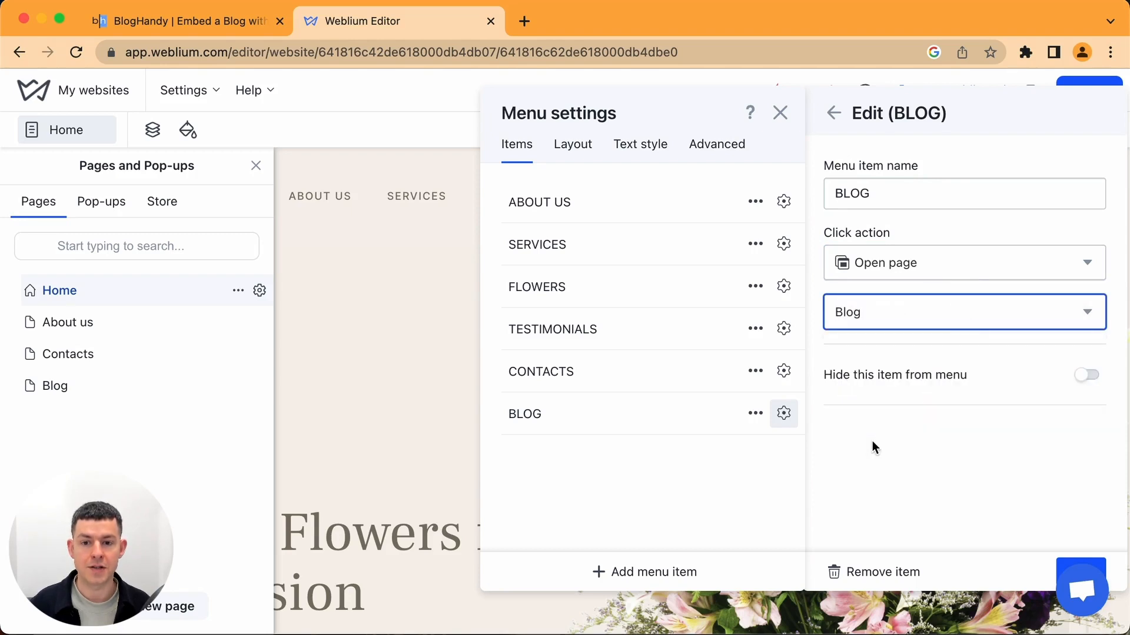
click(1073, 566)
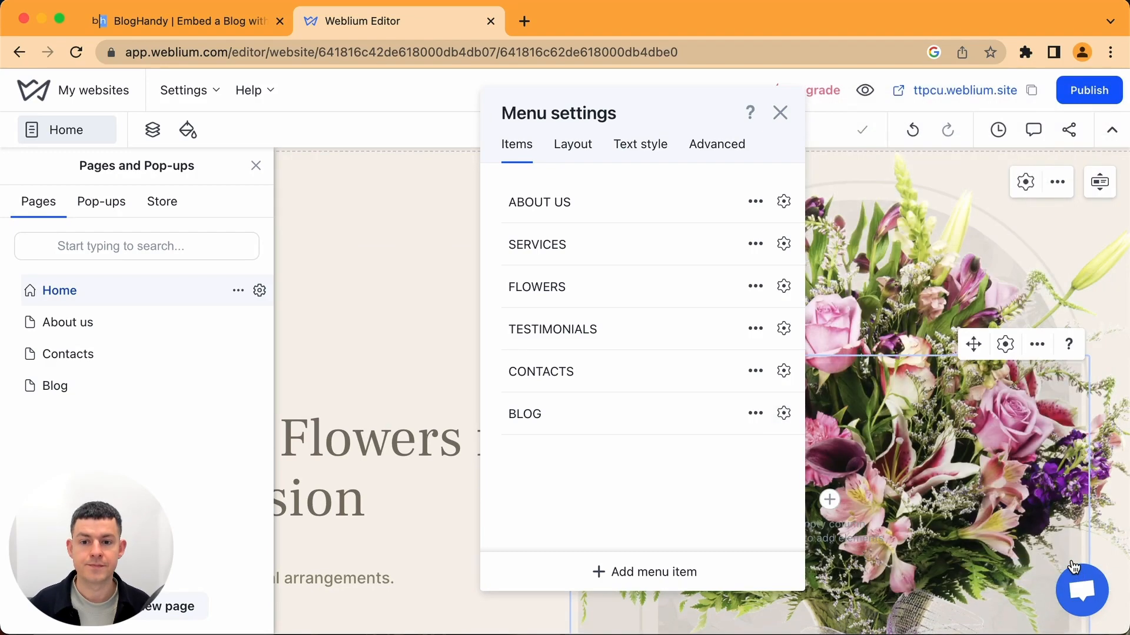
click(781, 112)
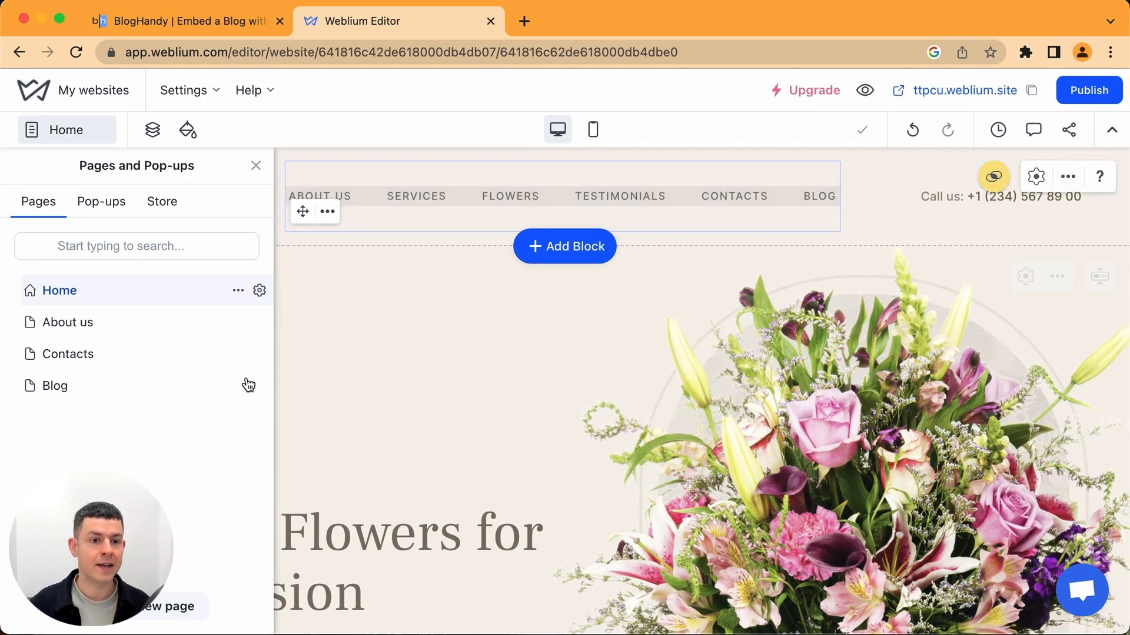
Step: Open the Blog page and replace its block title with "Our Blog"
click(83, 386)
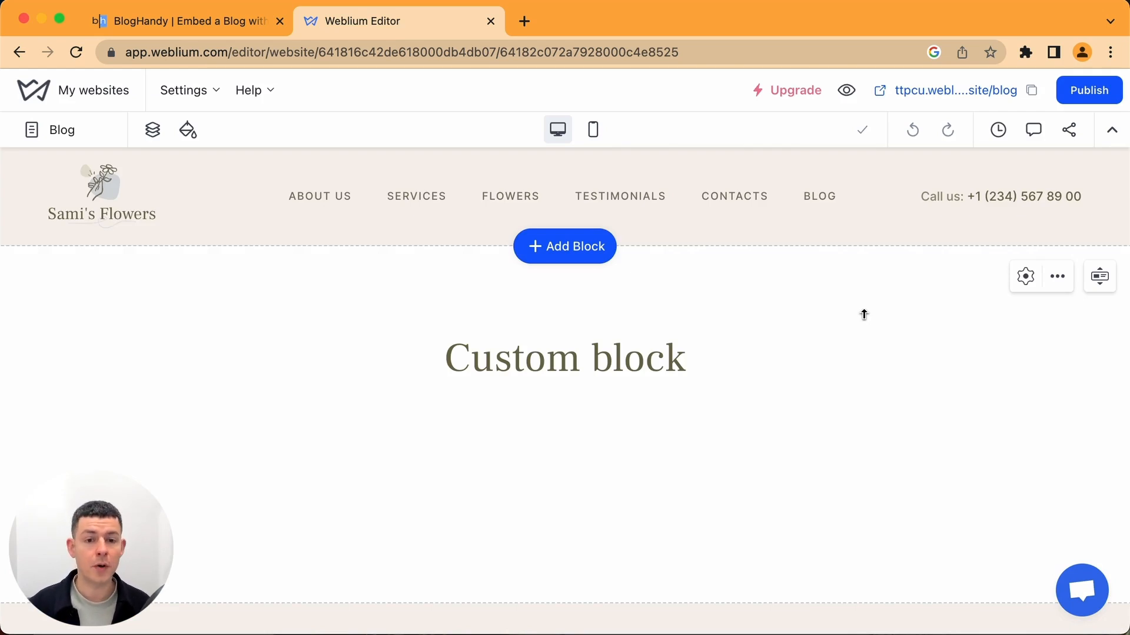
scroll(863, 315, down, 2)
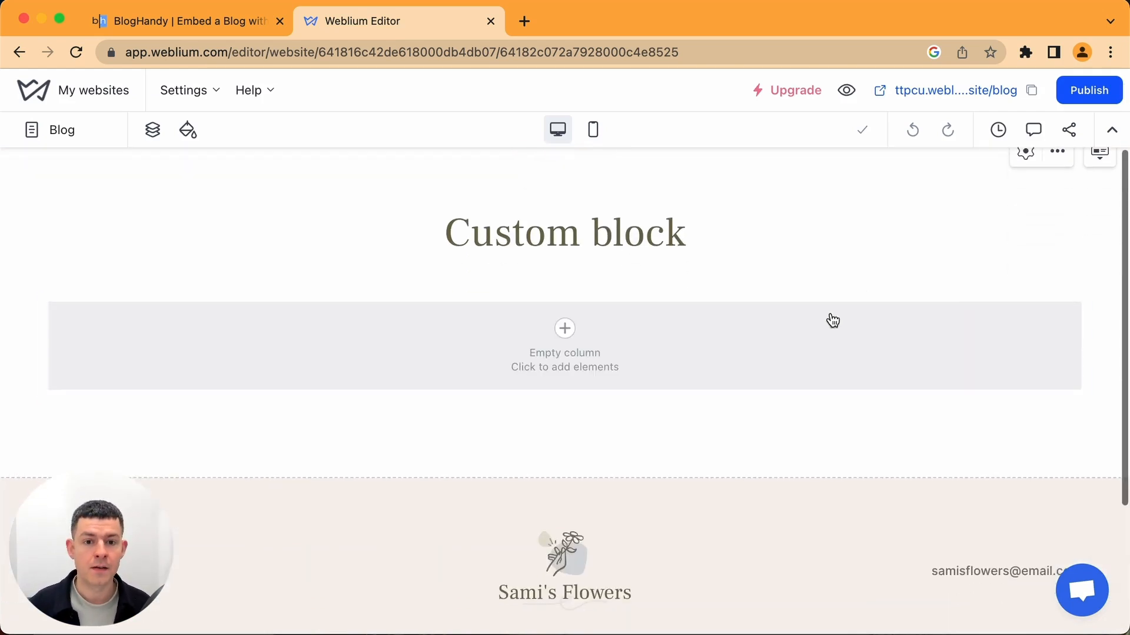
click(544, 233)
double_click(524, 236)
triple_click(524, 236)
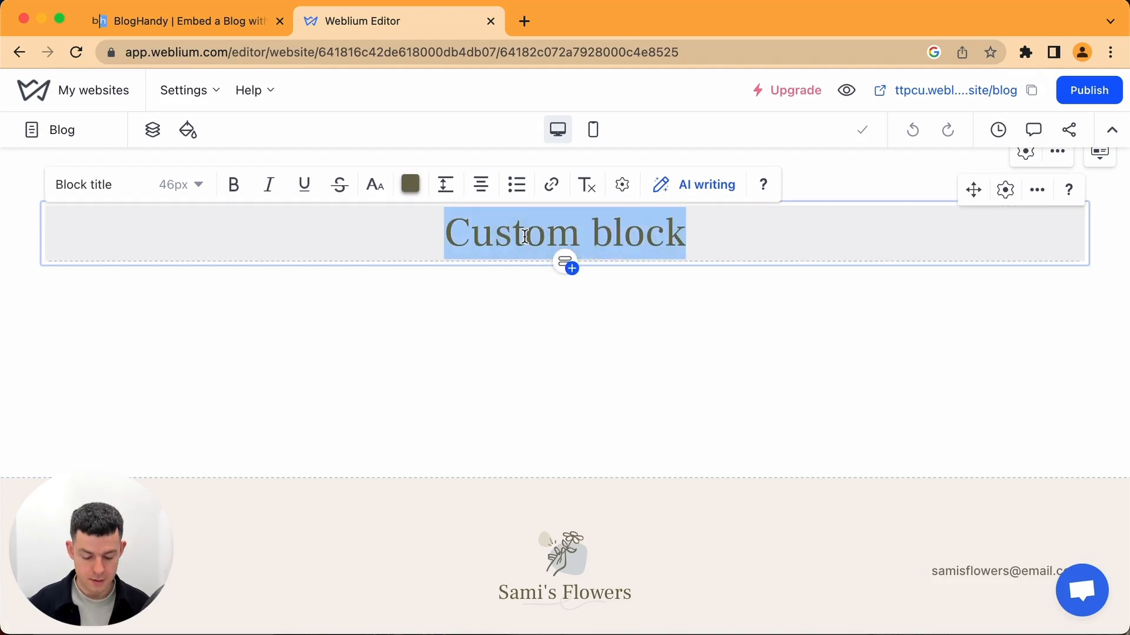
text(Our Blog)
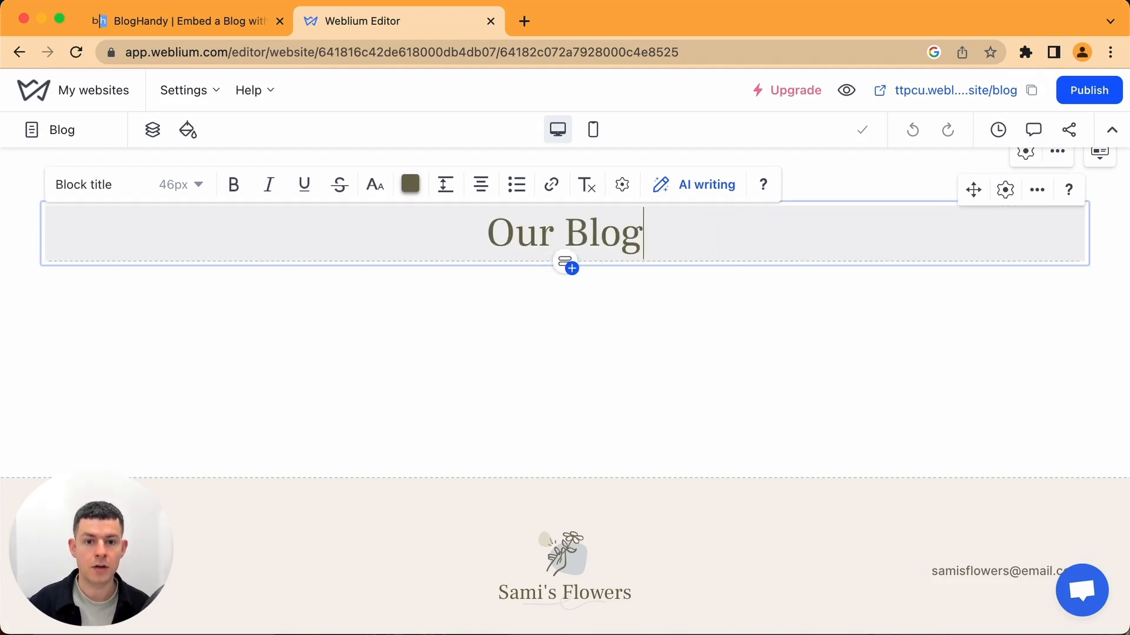
click(595, 347)
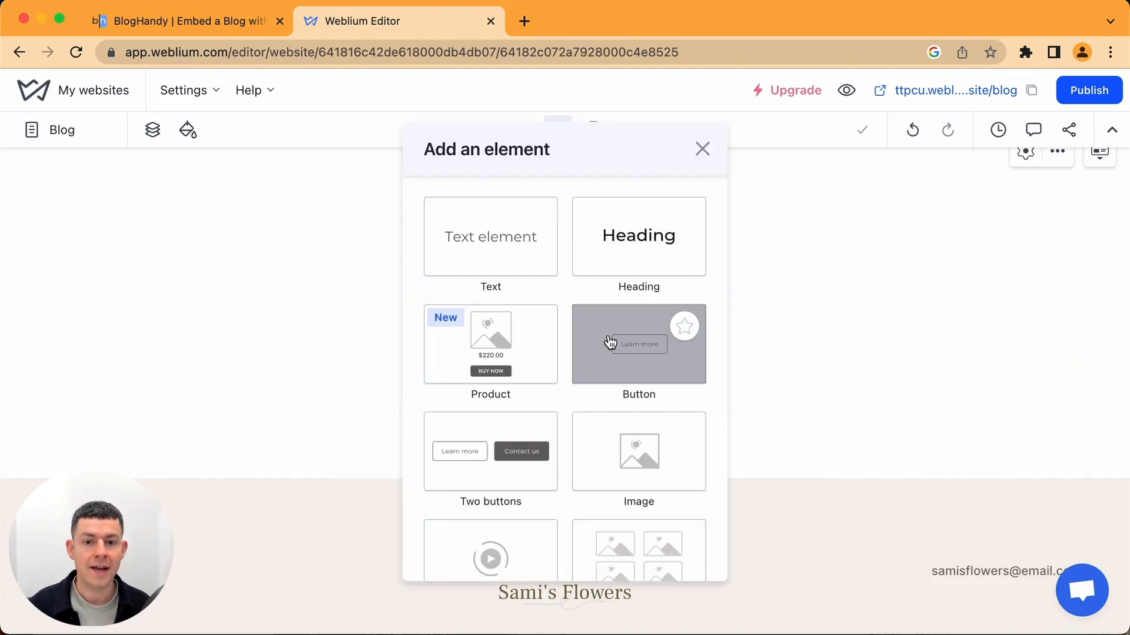
scroll(794, 344, up, 5)
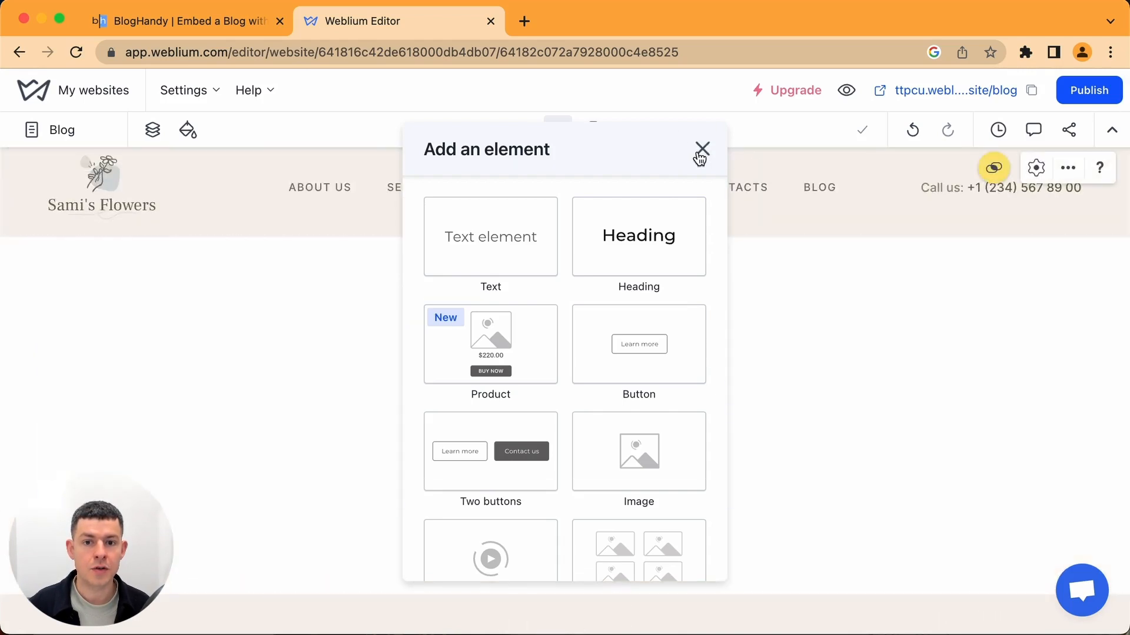
click(702, 148)
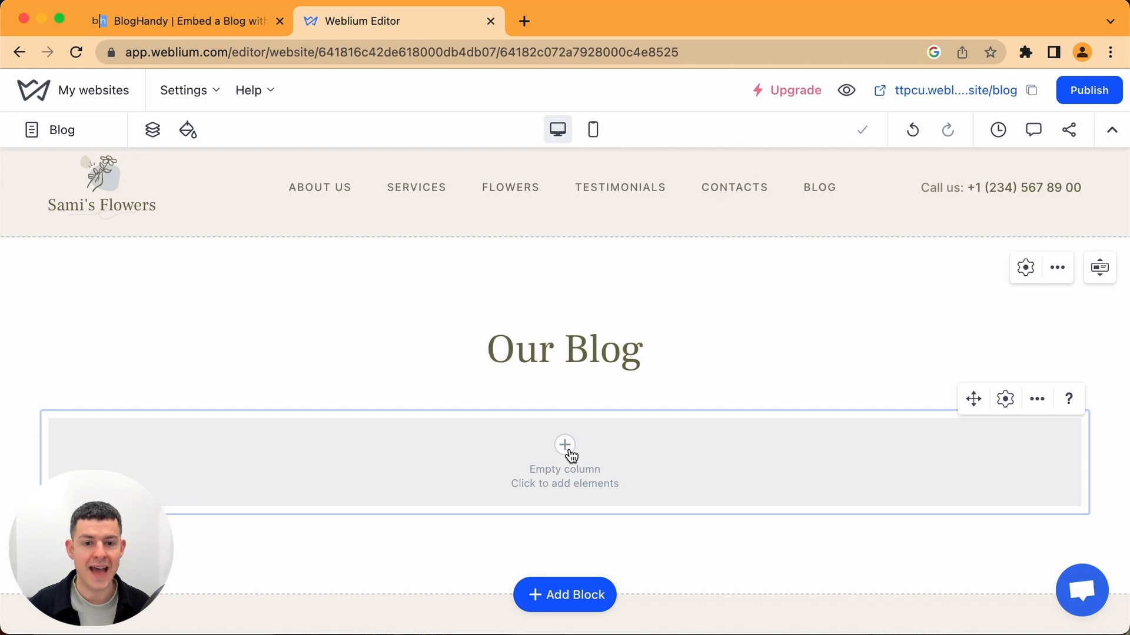
Step: Add an Embed code element to the empty column below the "Our Blog" title
click(569, 452)
scroll(655, 285, down, 6)
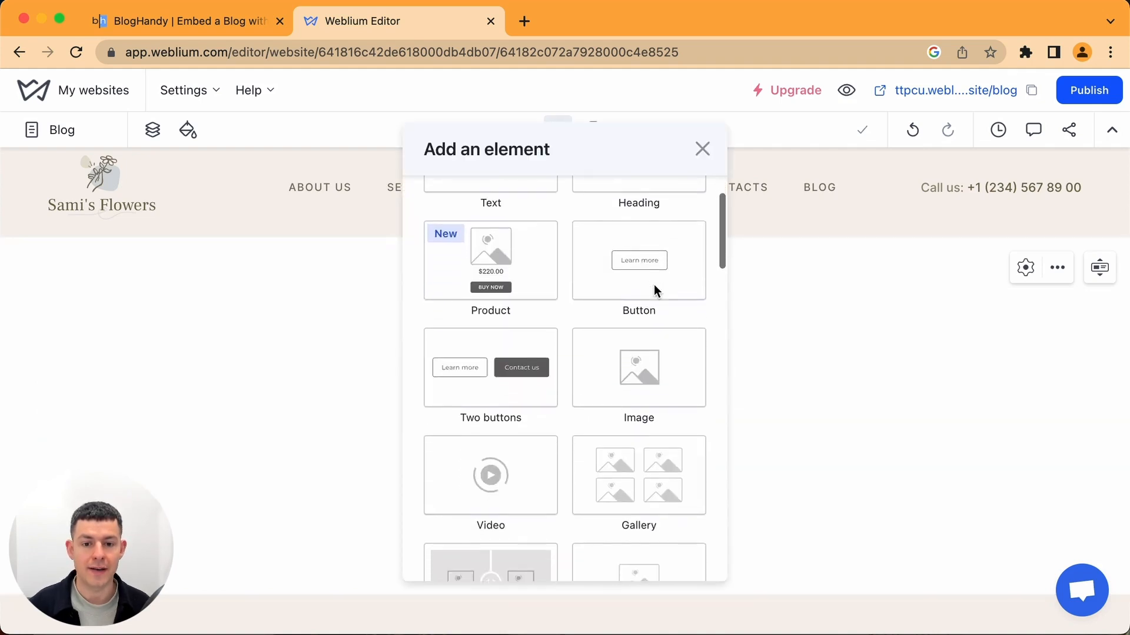
scroll(656, 291, down, 5)
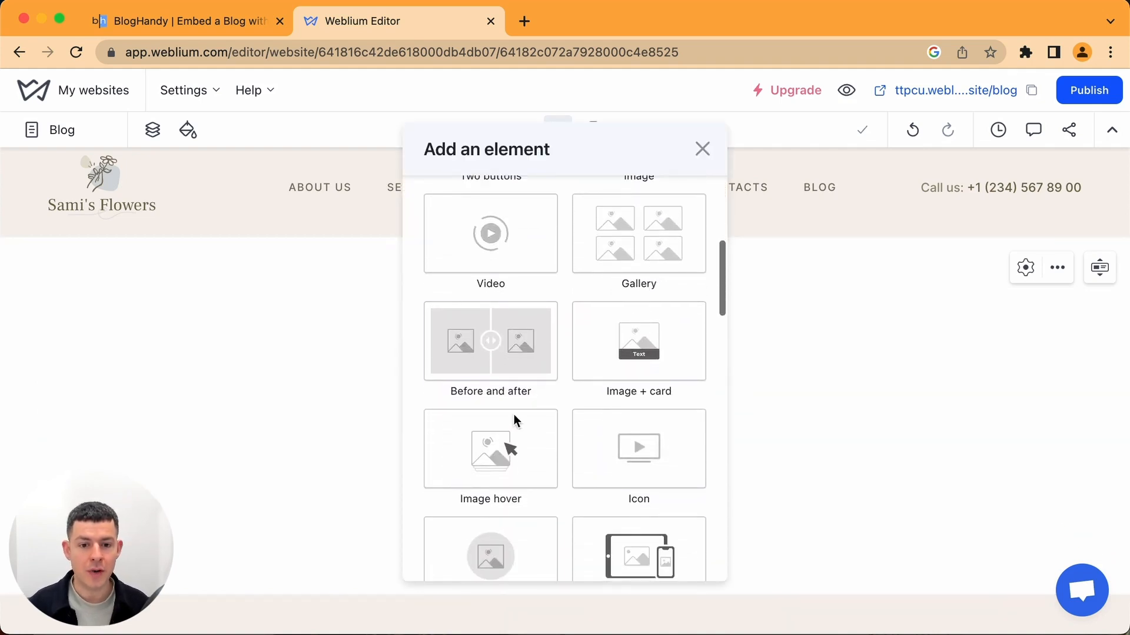
scroll(596, 458, down, 5)
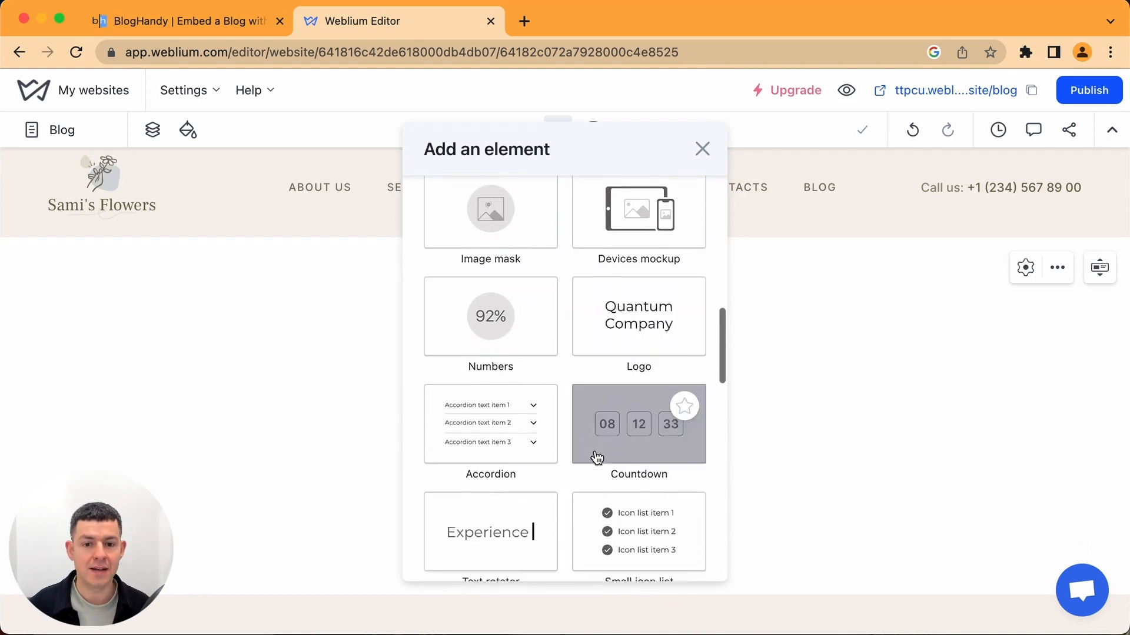
scroll(597, 458, down, 4)
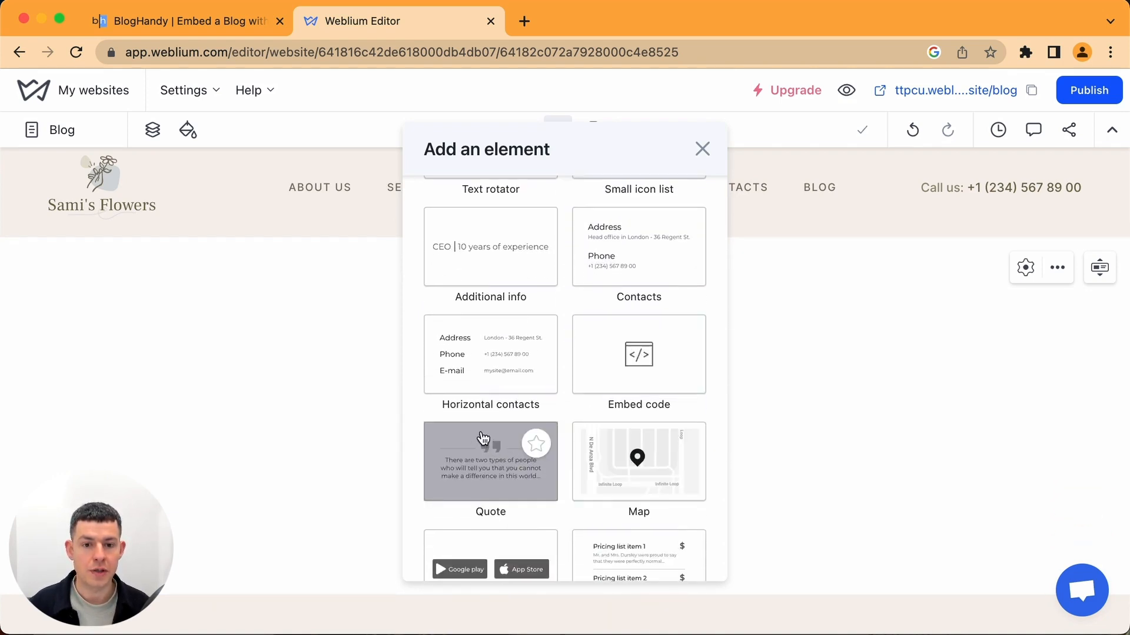
click(632, 367)
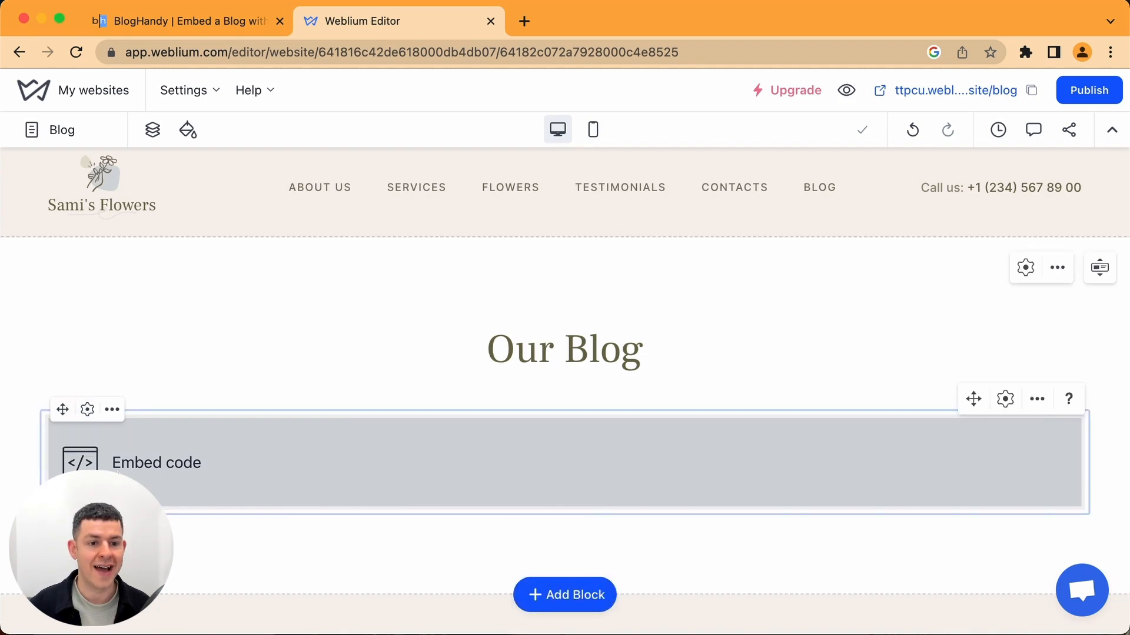
Step: Replace the placeholder comment in the embed element's HTML with the Step 1 code snippet copied from BlogHandy's Getting Started page
click(86, 410)
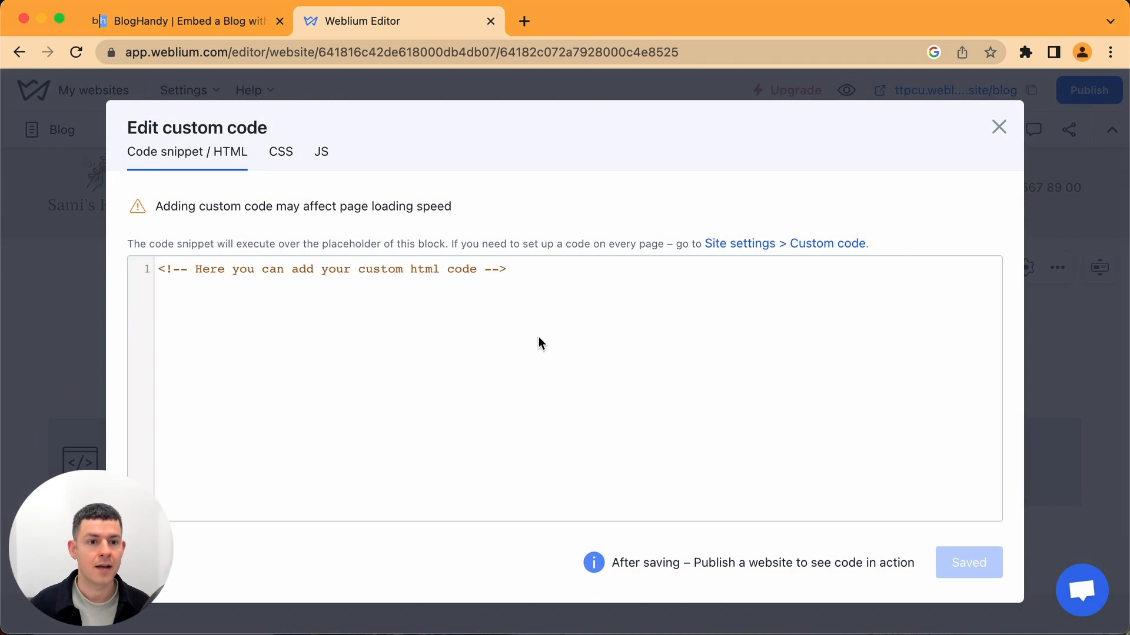
click(157, 269)
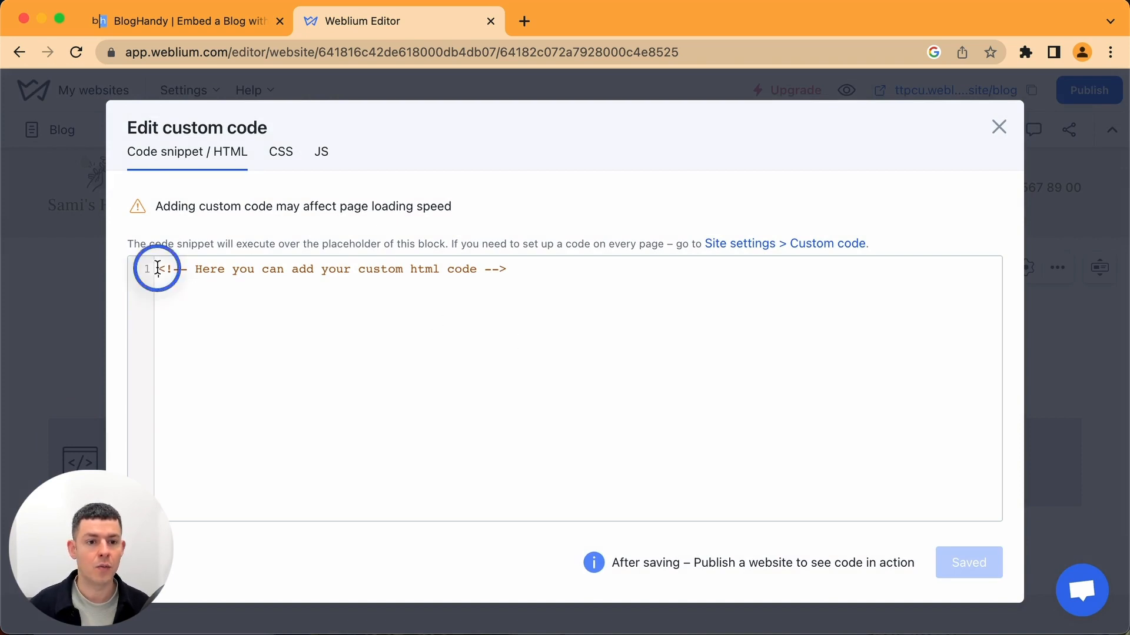
drag(158, 269, 616, 316)
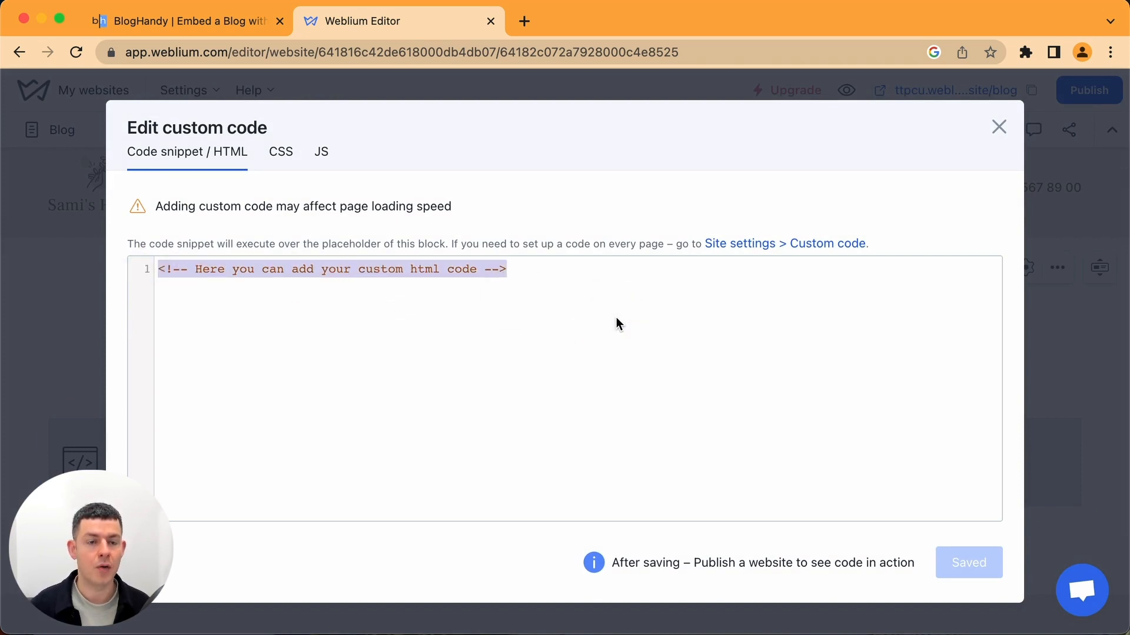
click(179, 21)
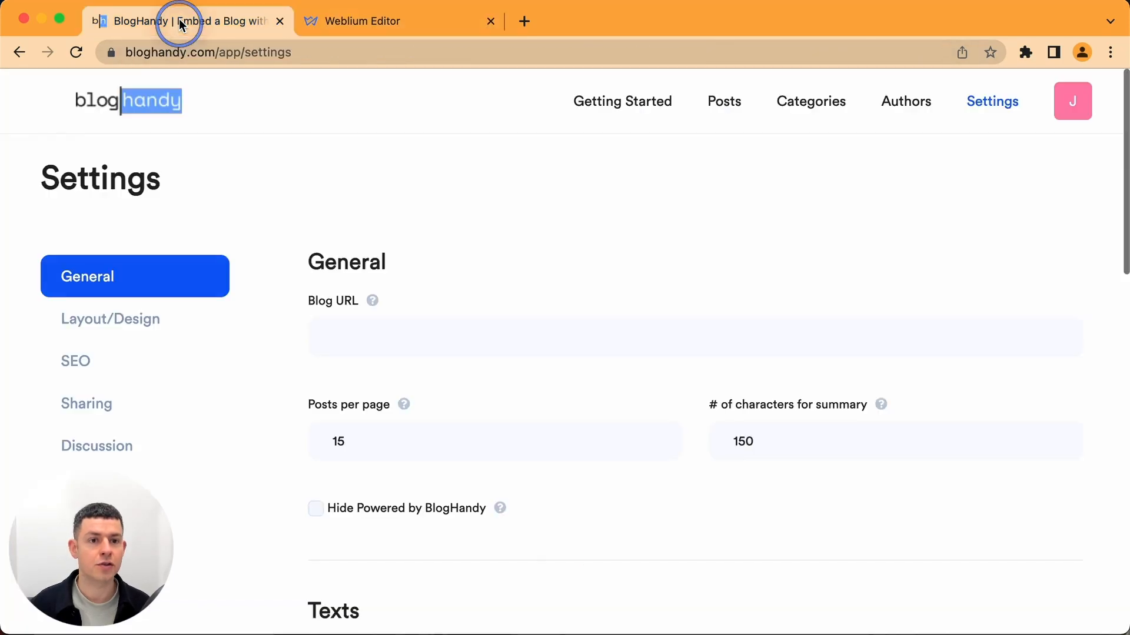
click(643, 110)
scroll(553, 216, down, 3)
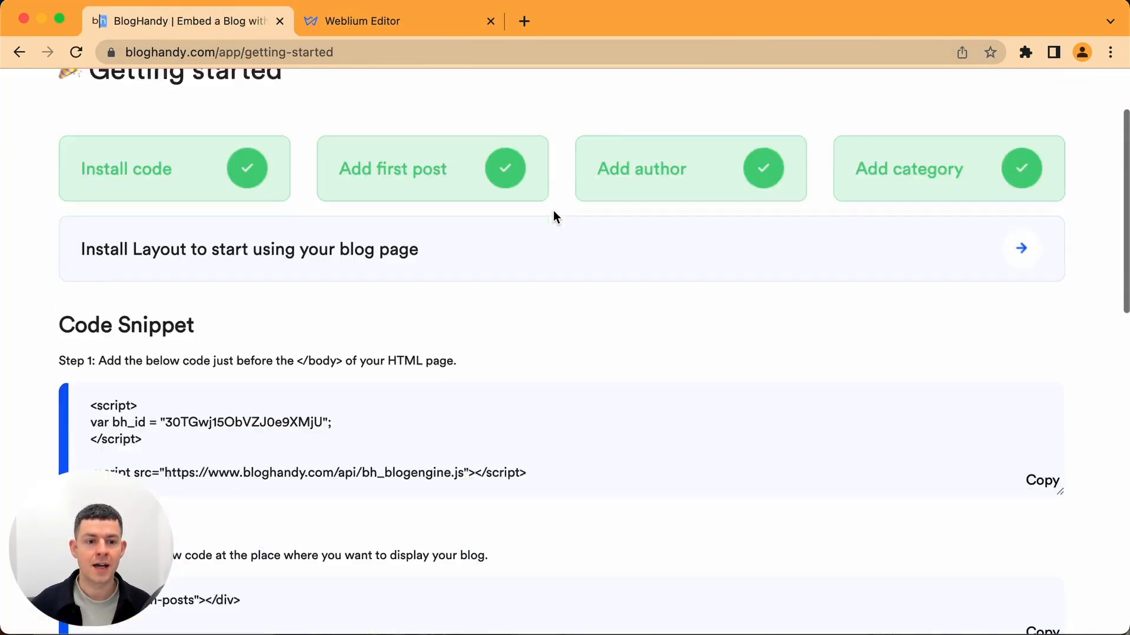
scroll(553, 215, down, 1)
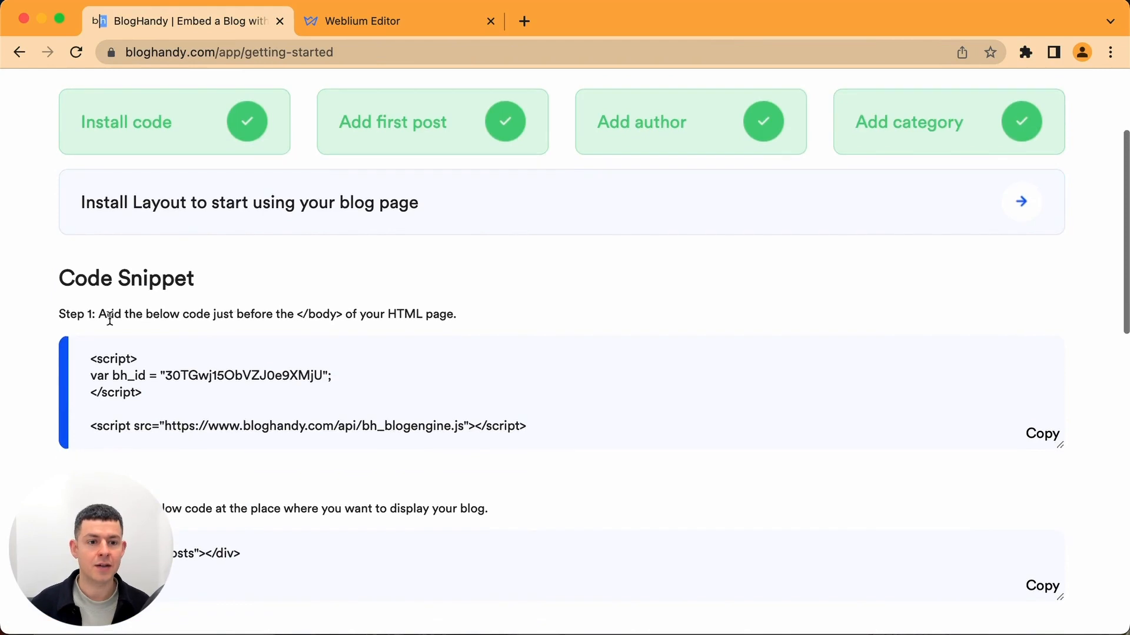
click(1040, 442)
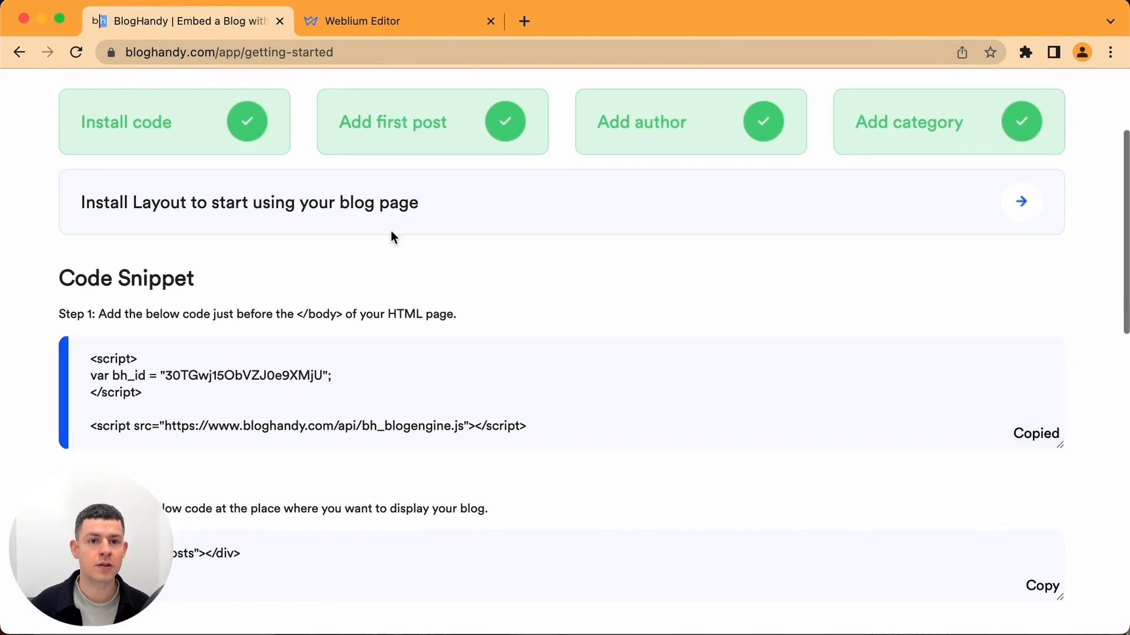
click(366, 20)
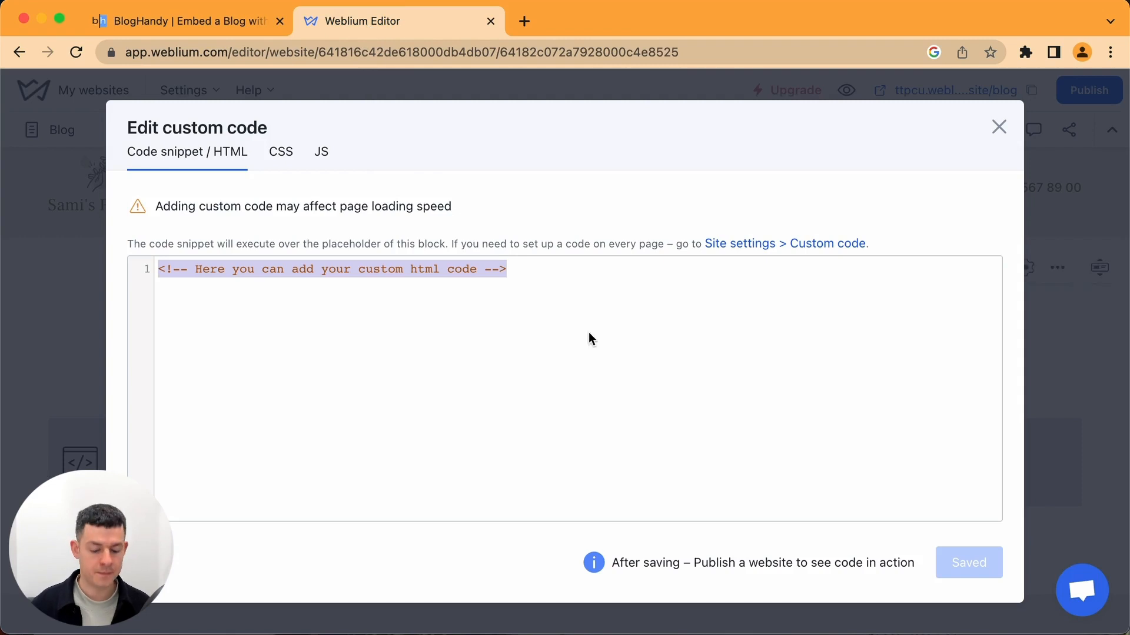
key(super+v)
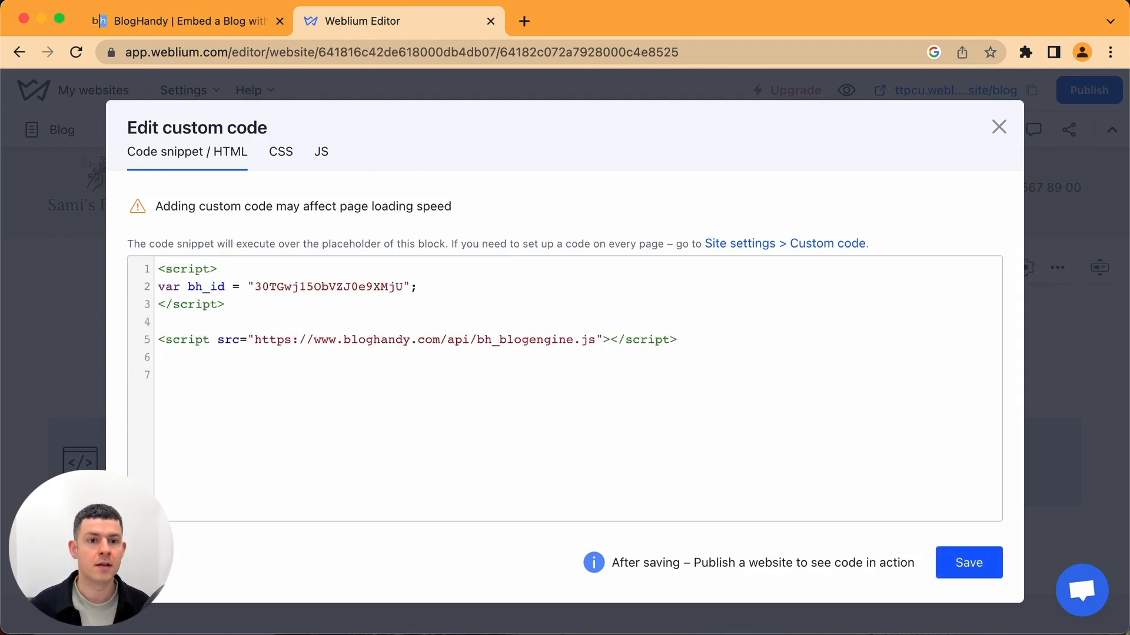
Step: Add the Step 2 code snippet copied from BlogHandy's Getting Started page below the Step 1 code, save the embed code and close its editor
click(200, 24)
scroll(756, 395, down, 2)
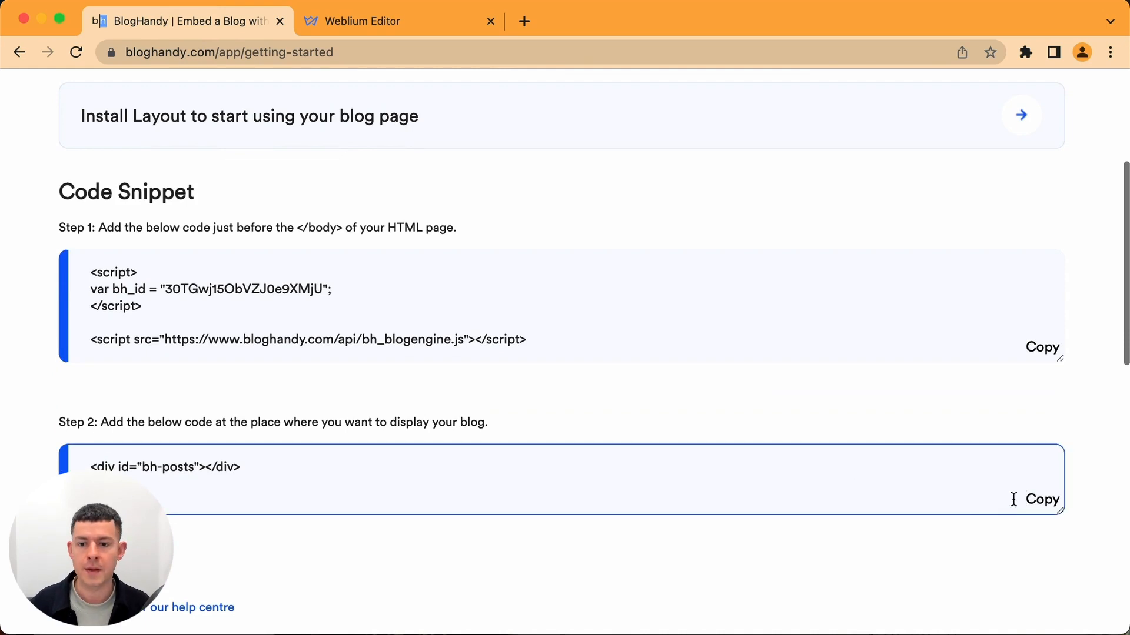
click(1052, 501)
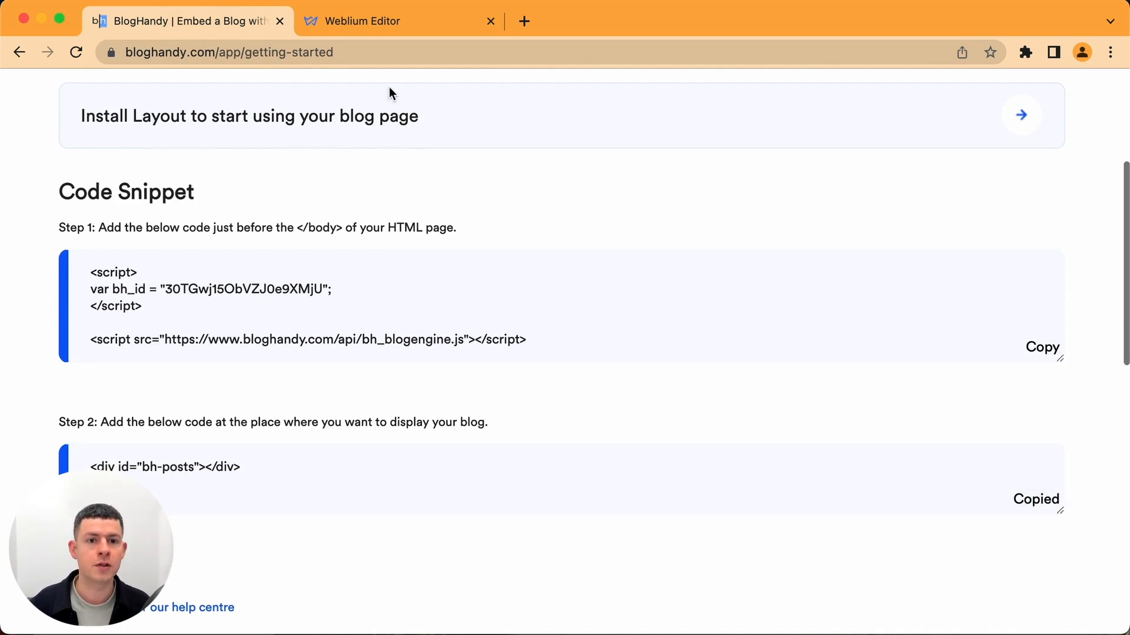
click(388, 24)
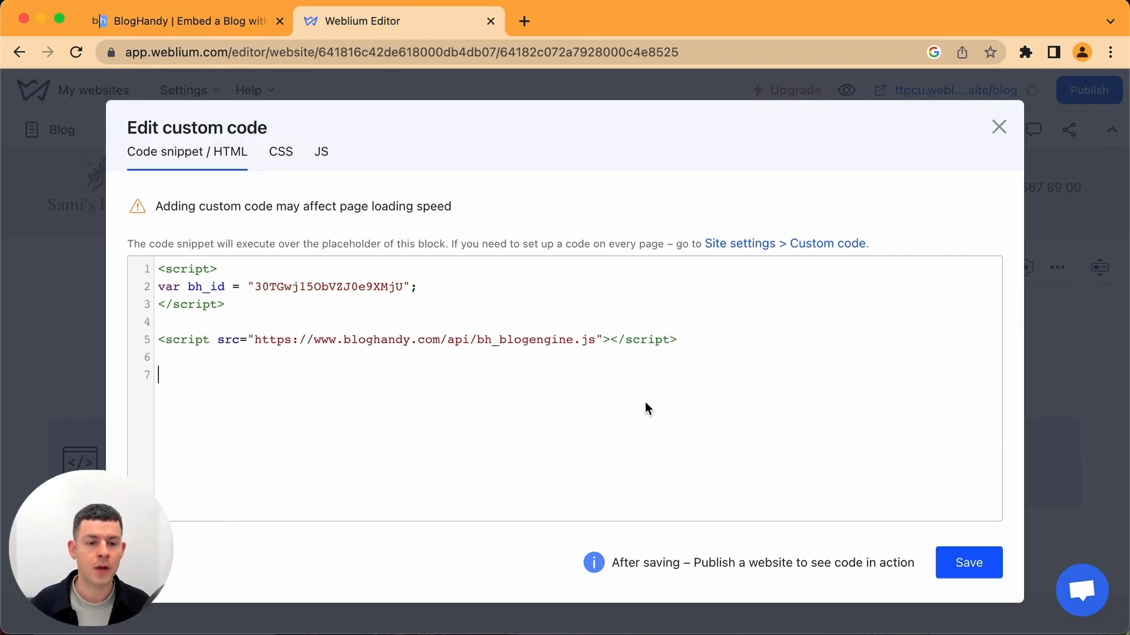
key(super+v)
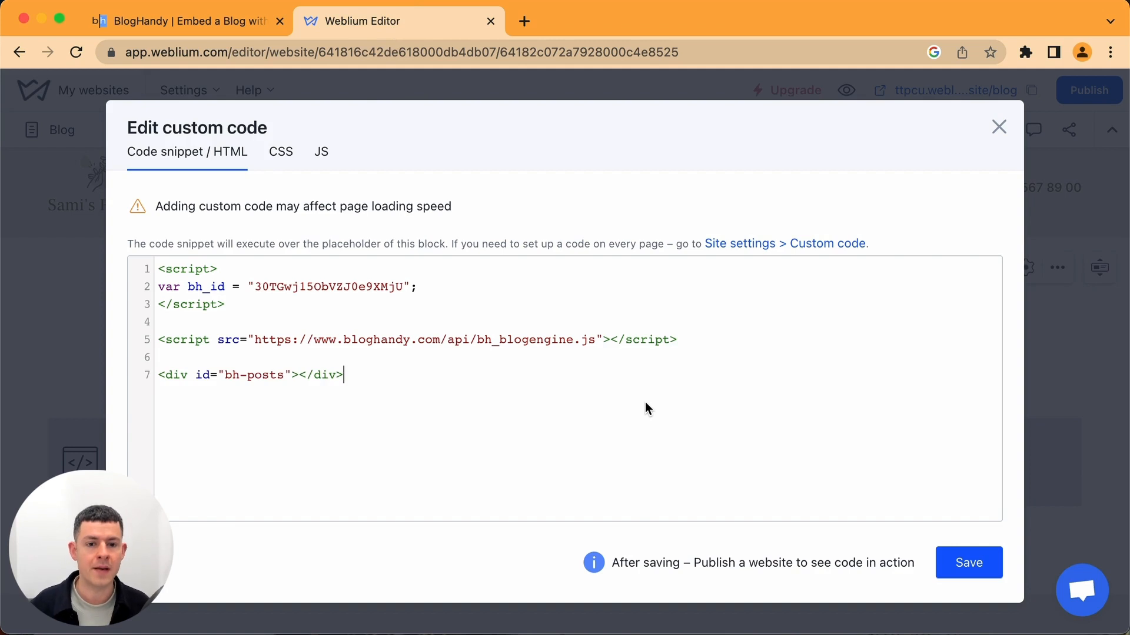
click(973, 580)
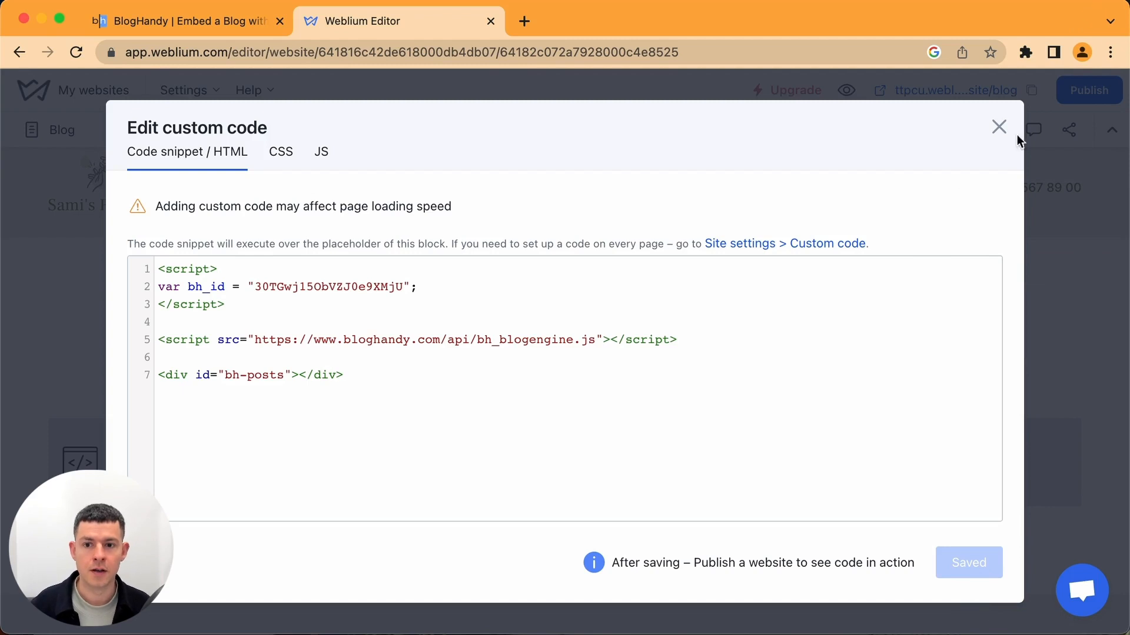
click(997, 128)
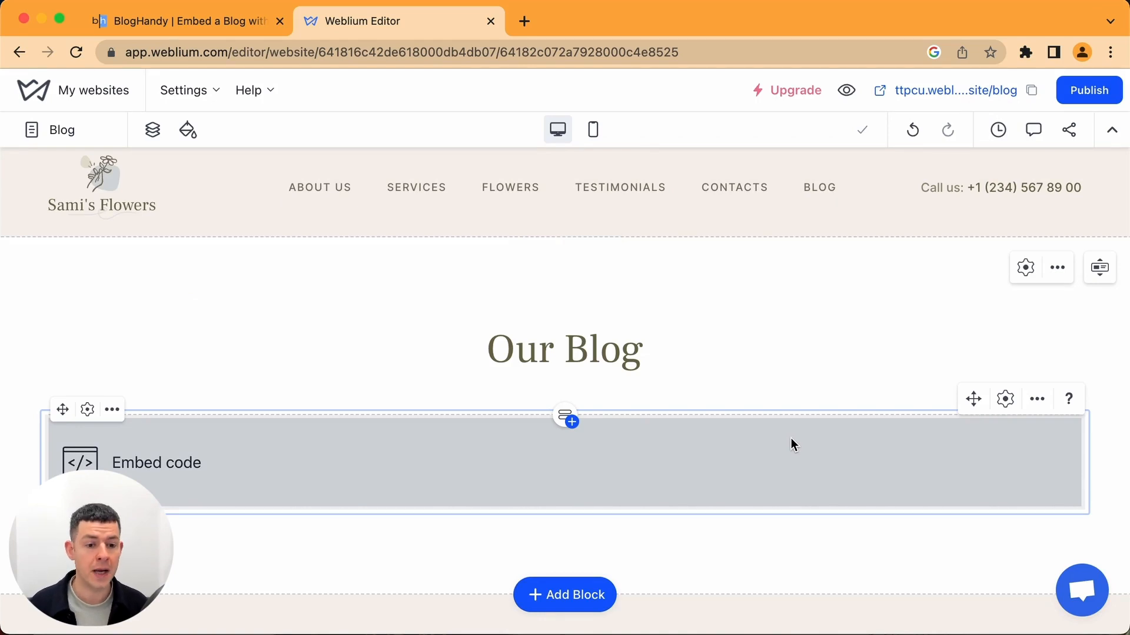
Step: Publish the website and check the embedded posts on the live site's Blog page
click(1095, 102)
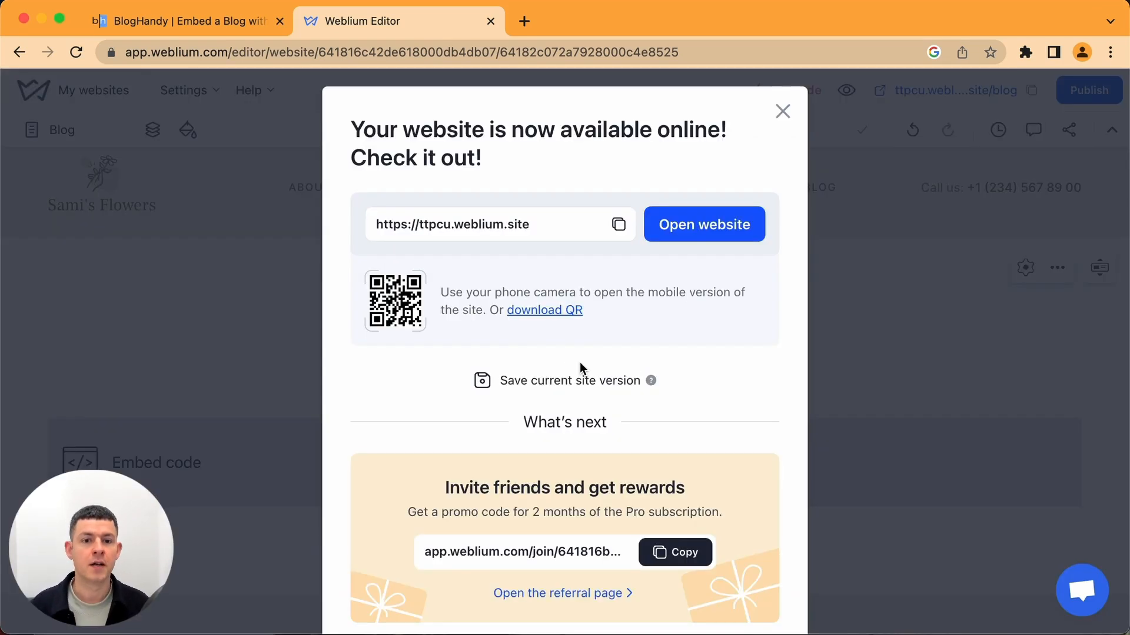
click(702, 231)
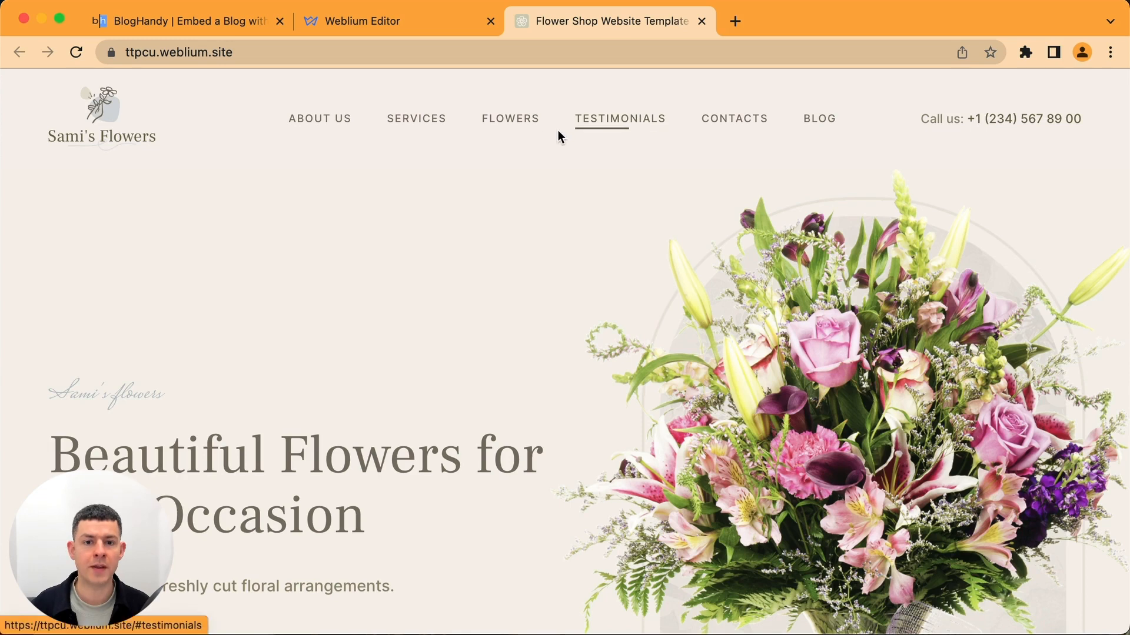
click(824, 121)
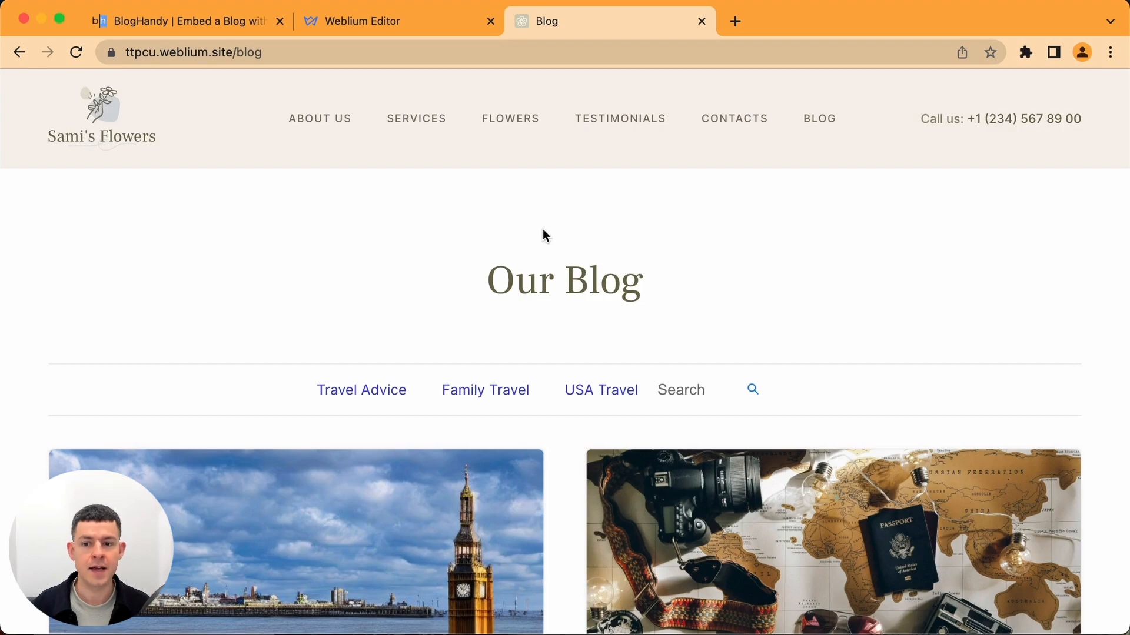
scroll(542, 230, down, 2)
scroll(381, 218, down, 6)
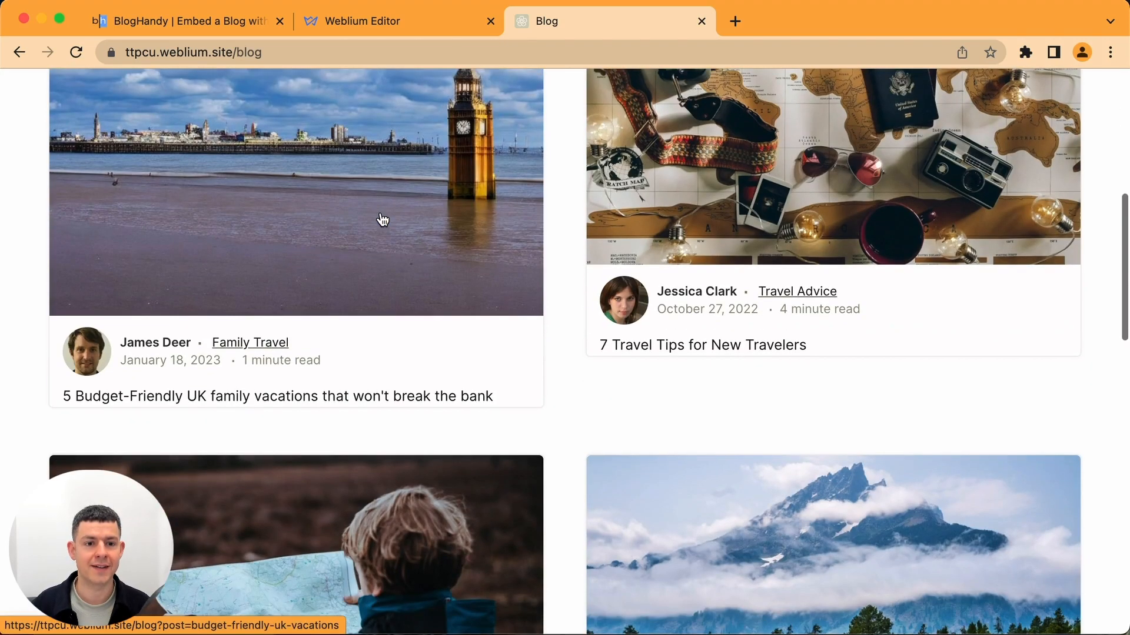
scroll(758, 234, down, 8)
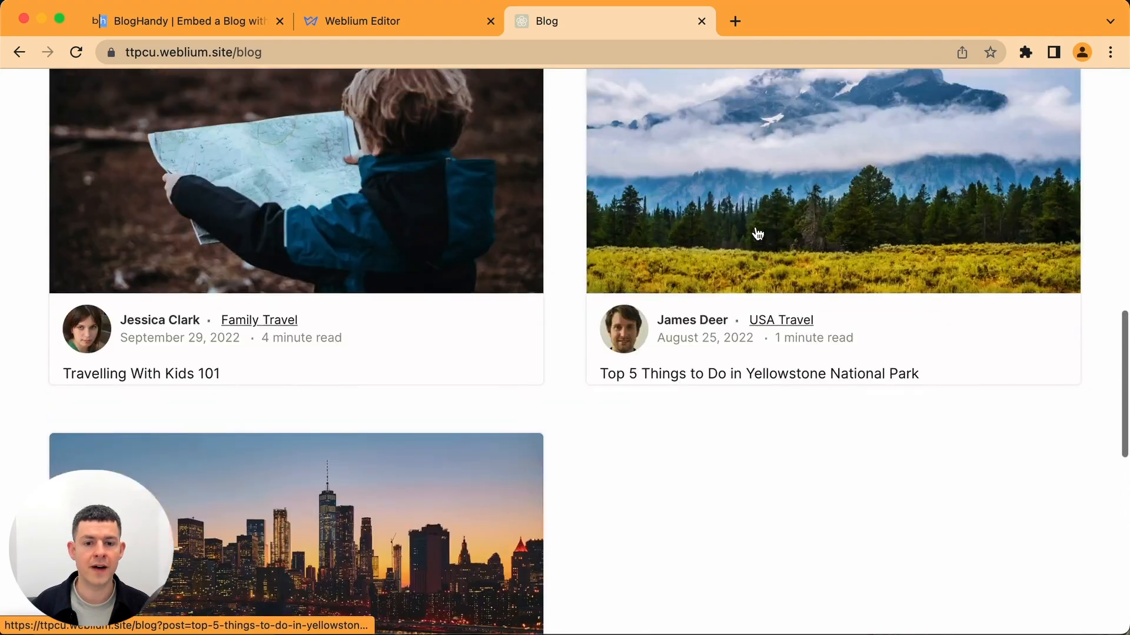
scroll(758, 234, up, 15)
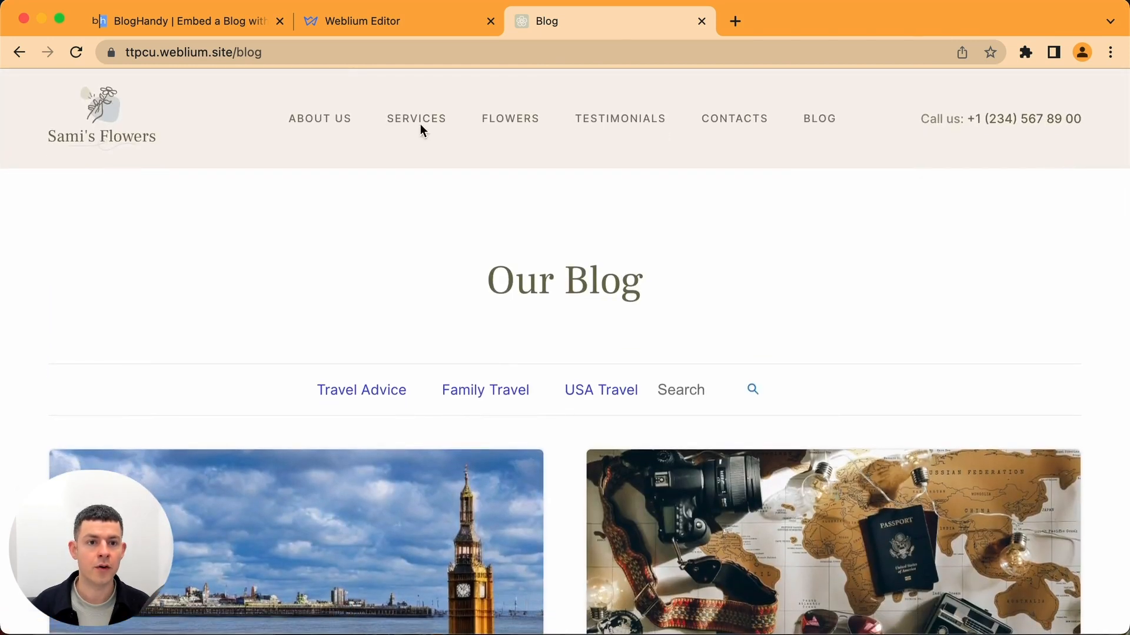
click(369, 53)
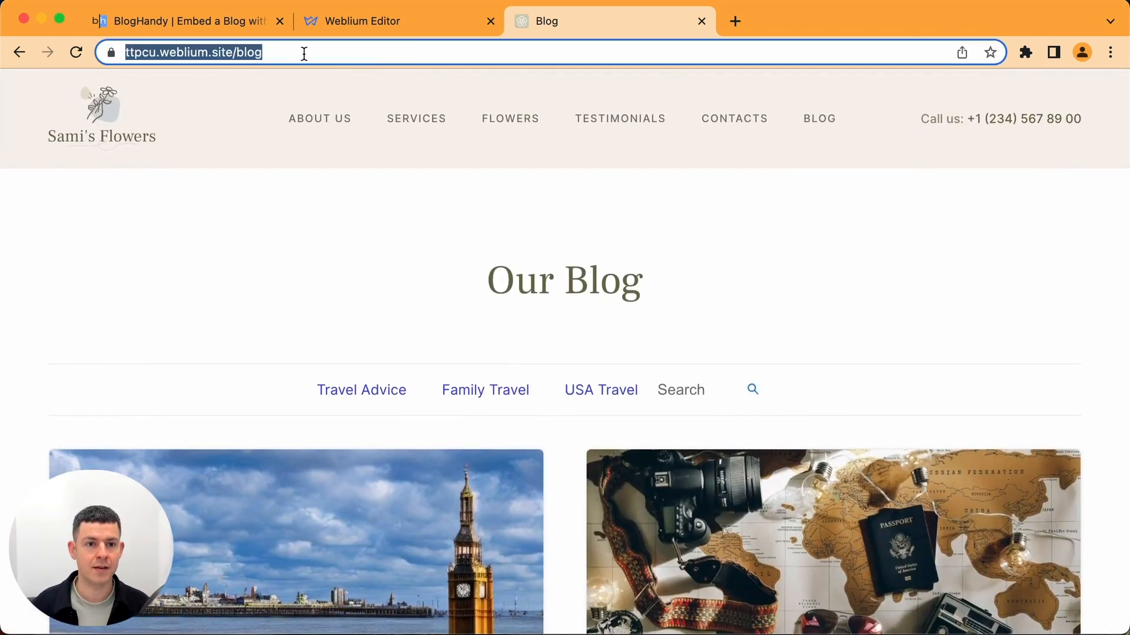
click(203, 20)
scroll(813, 208, up, 4)
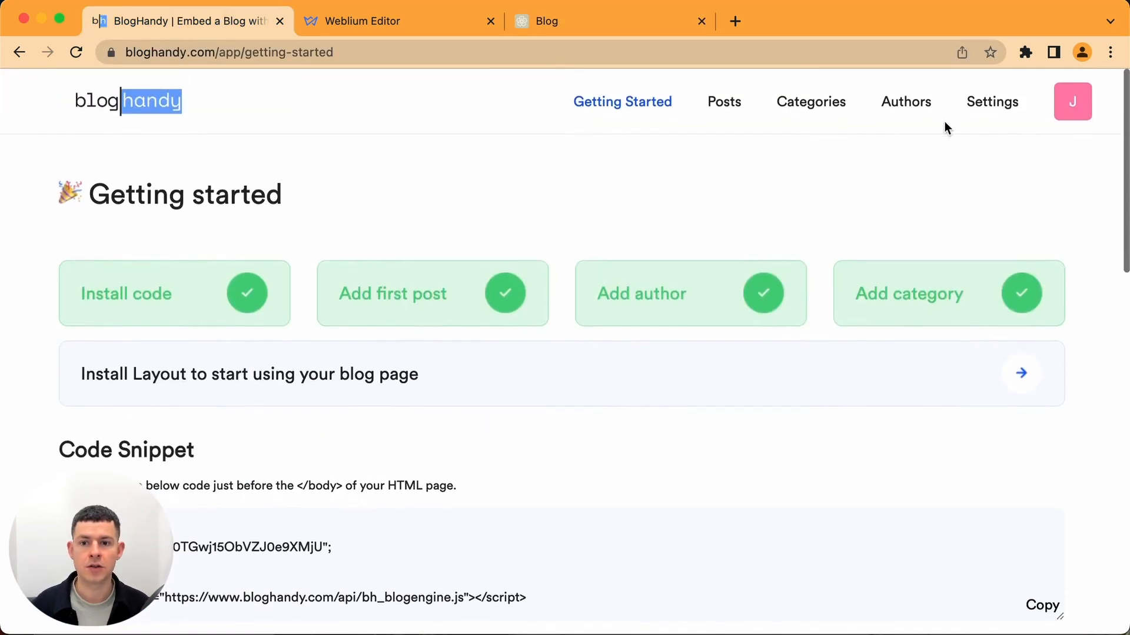
click(994, 103)
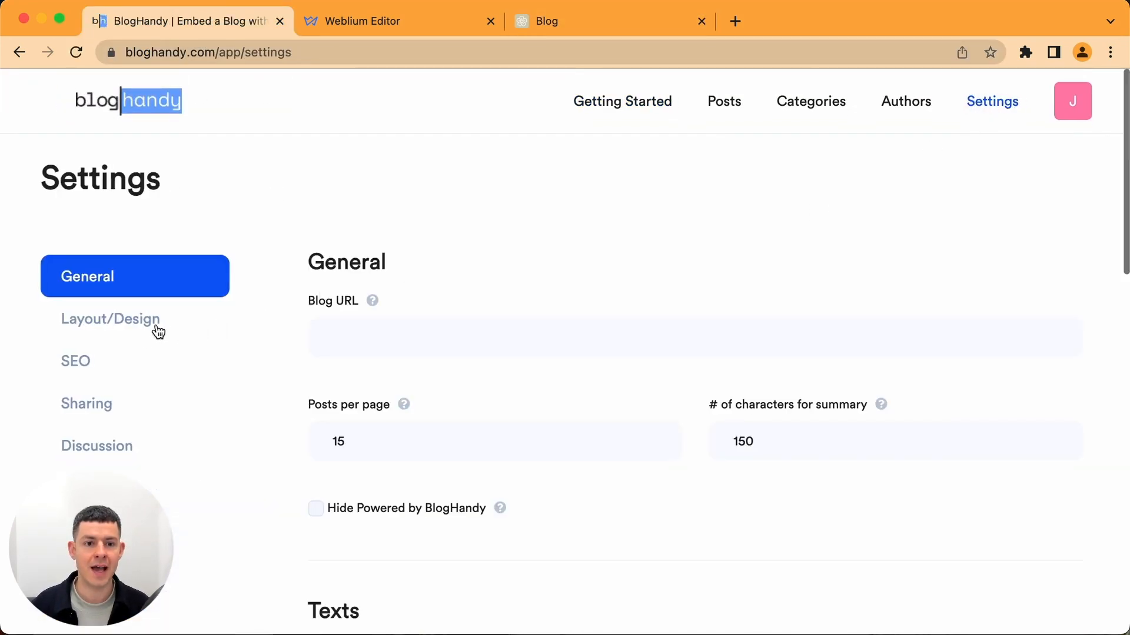
click(421, 336)
click(368, 345)
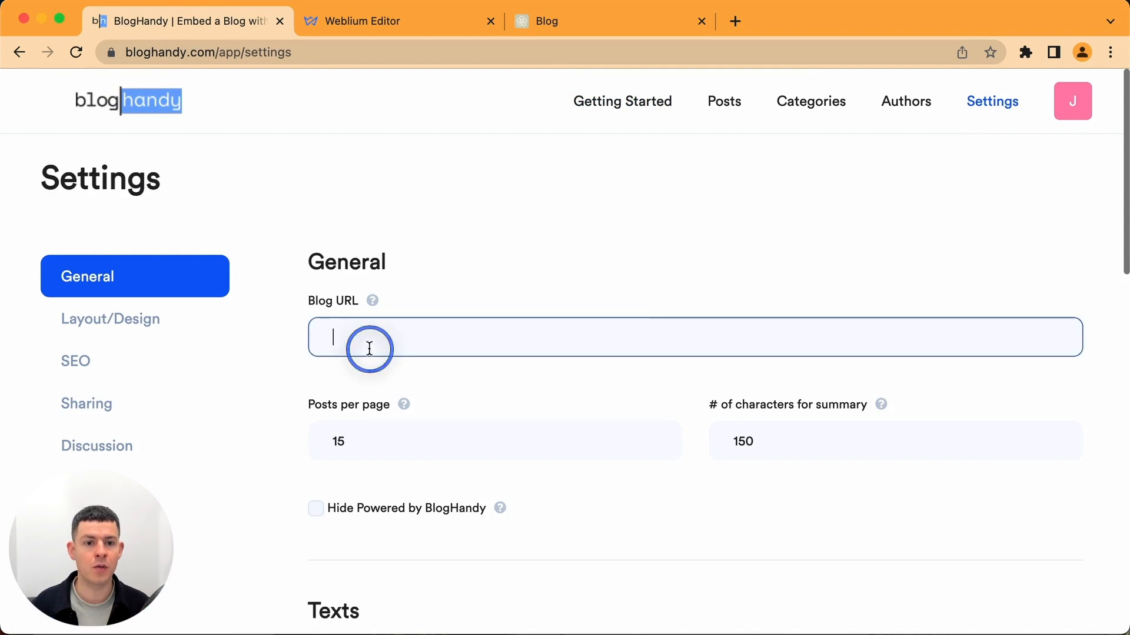
key(super+v)
scroll(579, 336, down, 15)
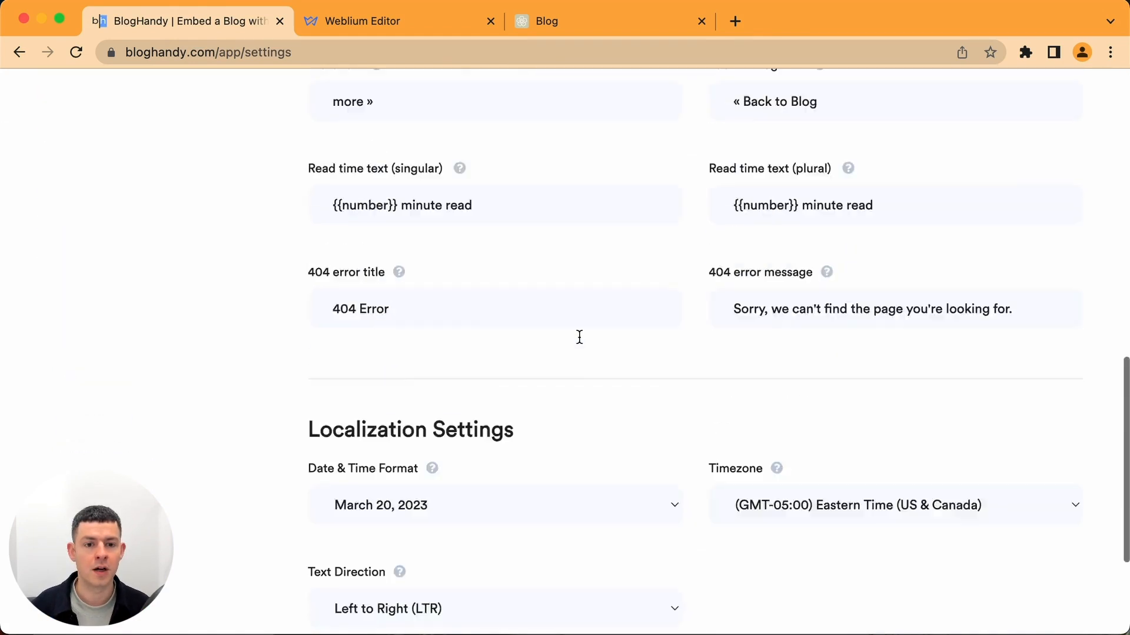
click(392, 507)
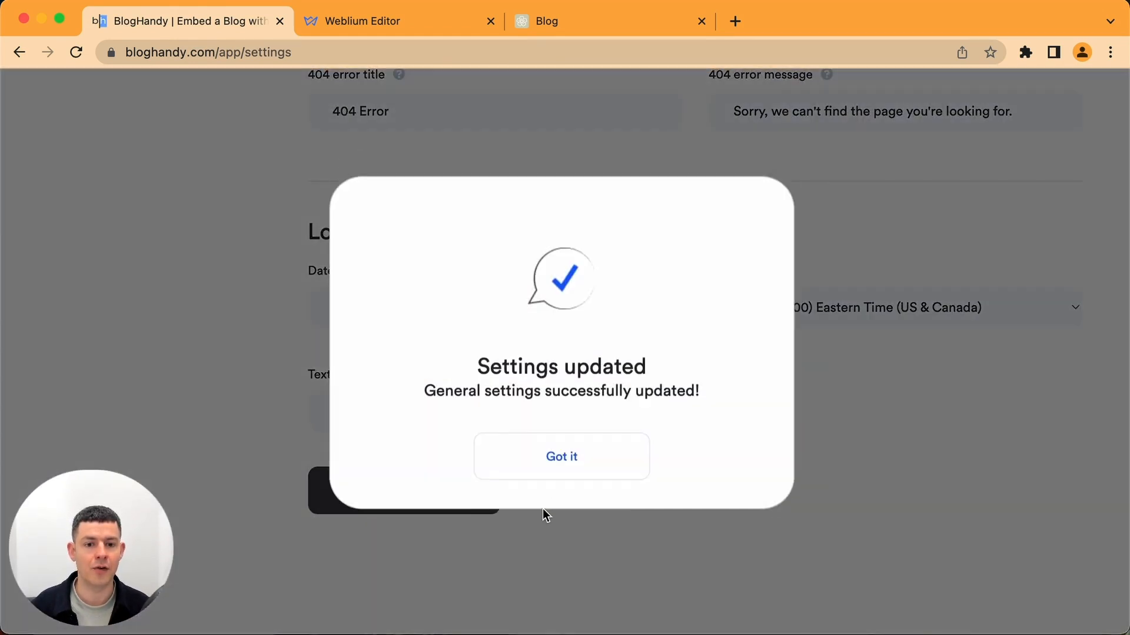
click(595, 464)
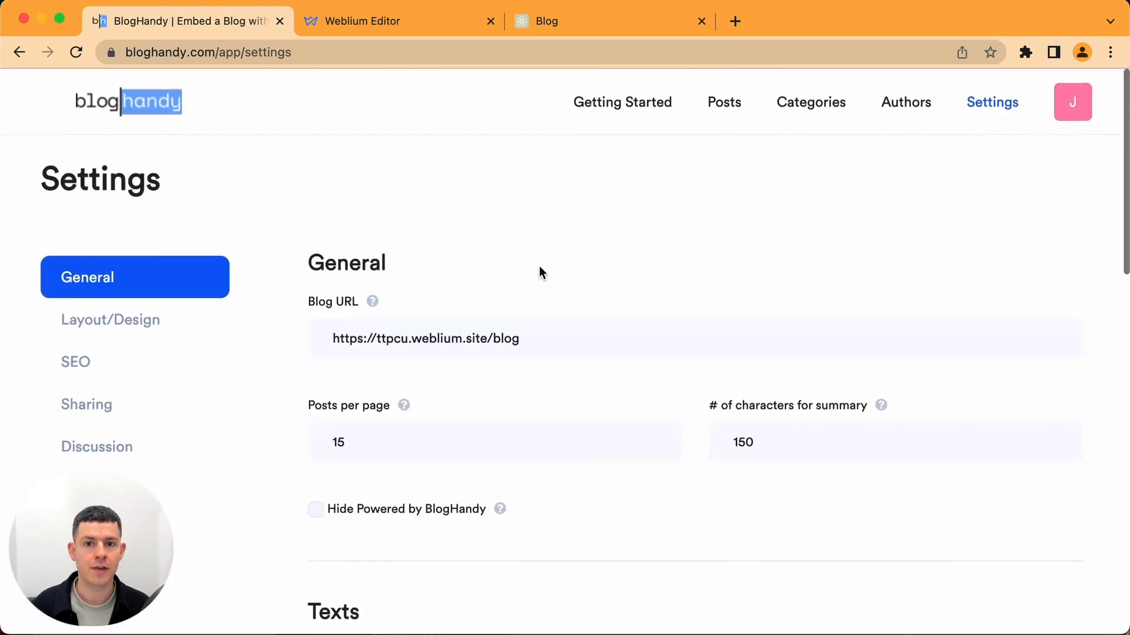
Step: Return to the live Blog page and examine the category menu, search box and layout of the post cards
click(614, 26)
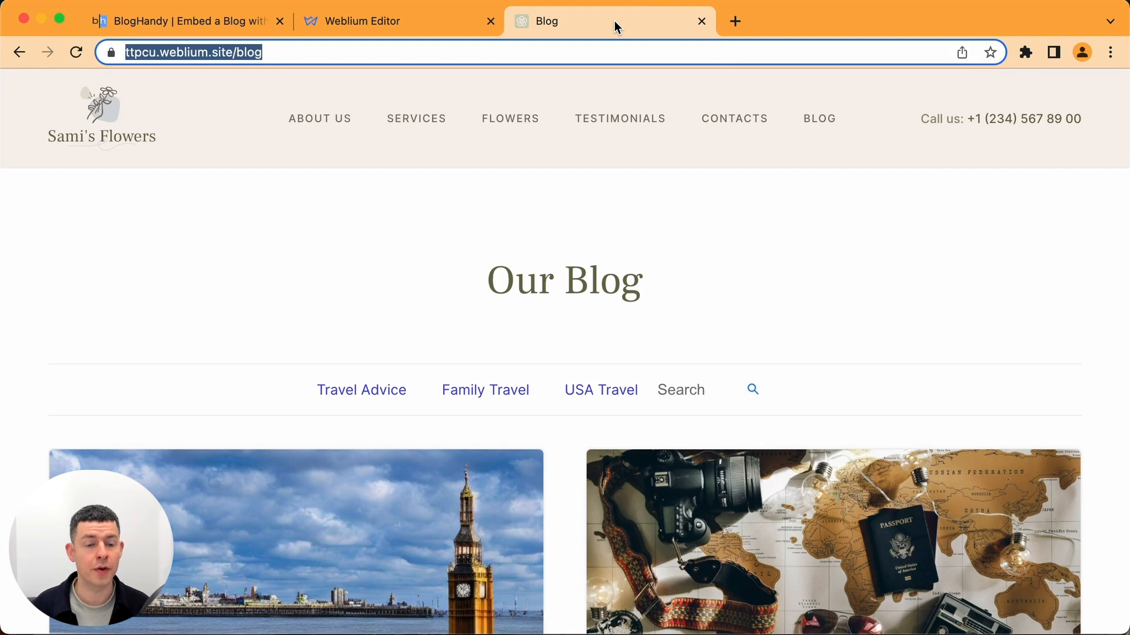
scroll(718, 215, down, 2)
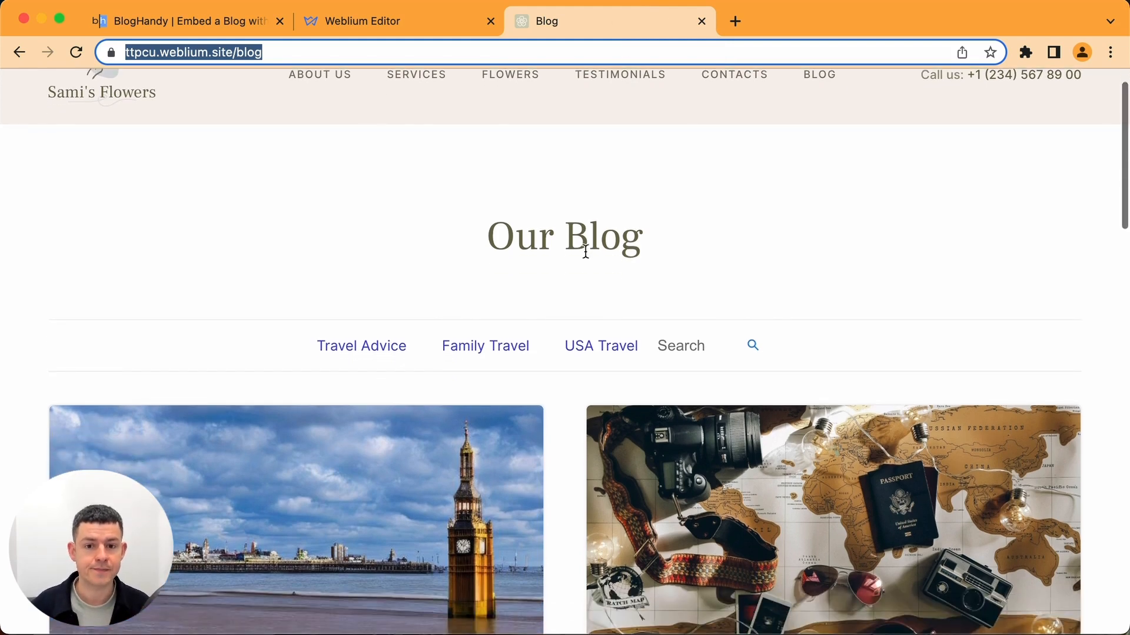
scroll(586, 250, down, 3)
scroll(380, 281, down, 3)
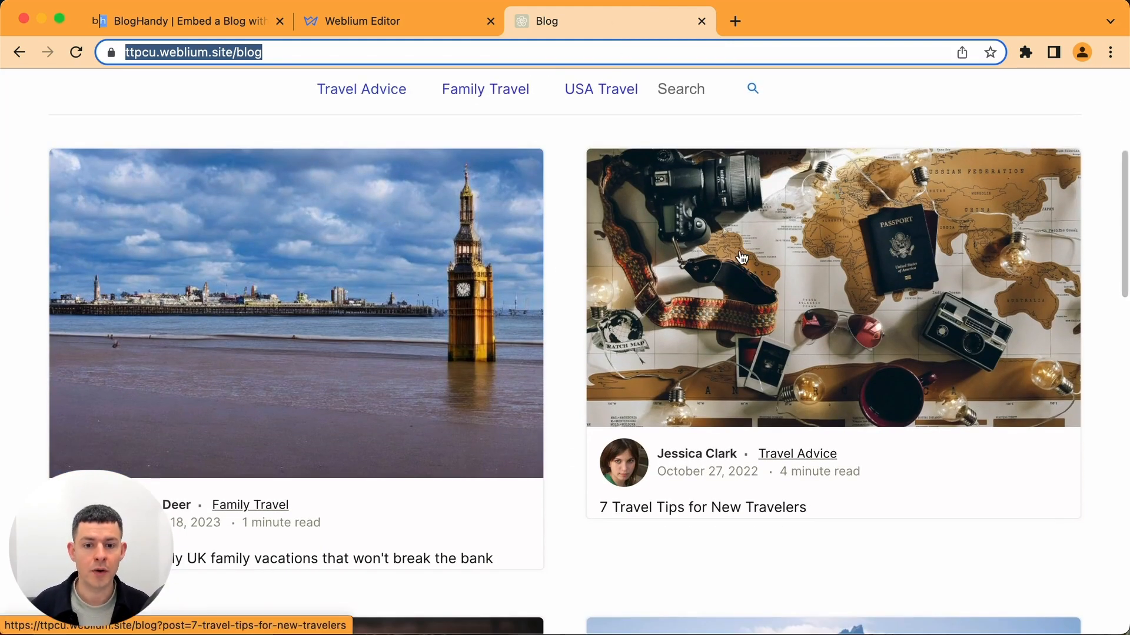
scroll(742, 257, down, 1)
scroll(741, 257, up, 2)
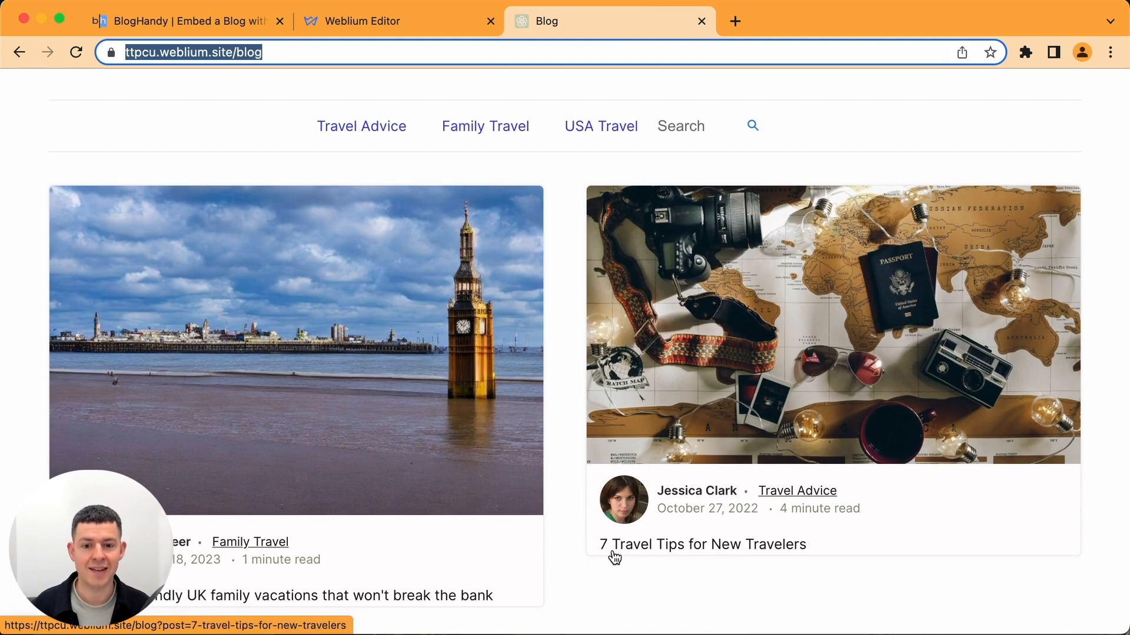
scroll(712, 553, down, 2)
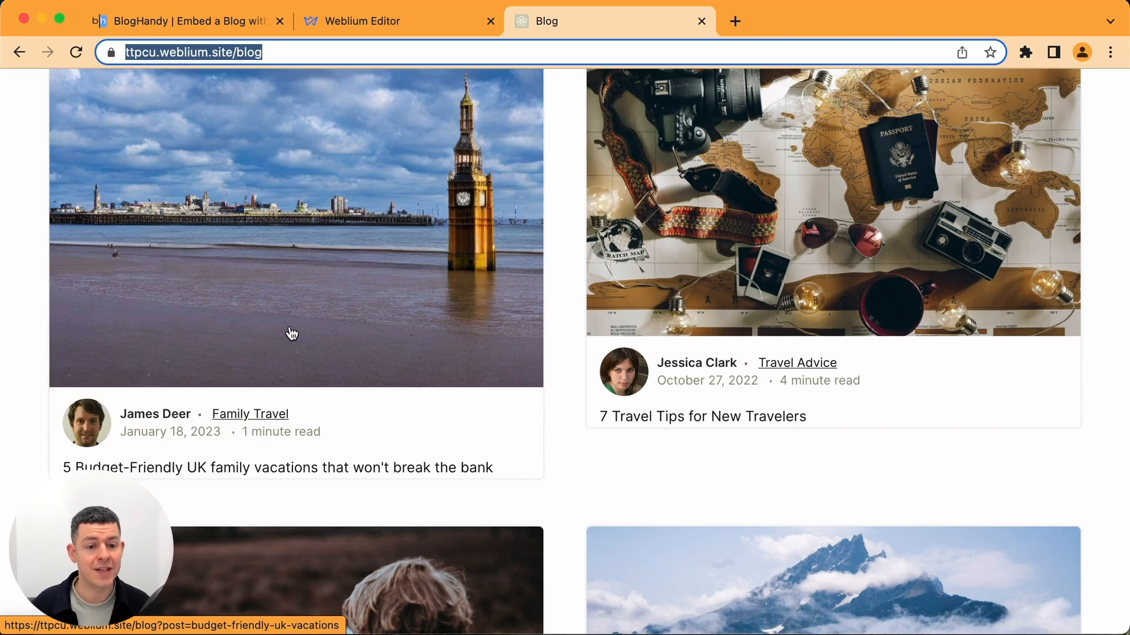
scroll(292, 333, up, 3)
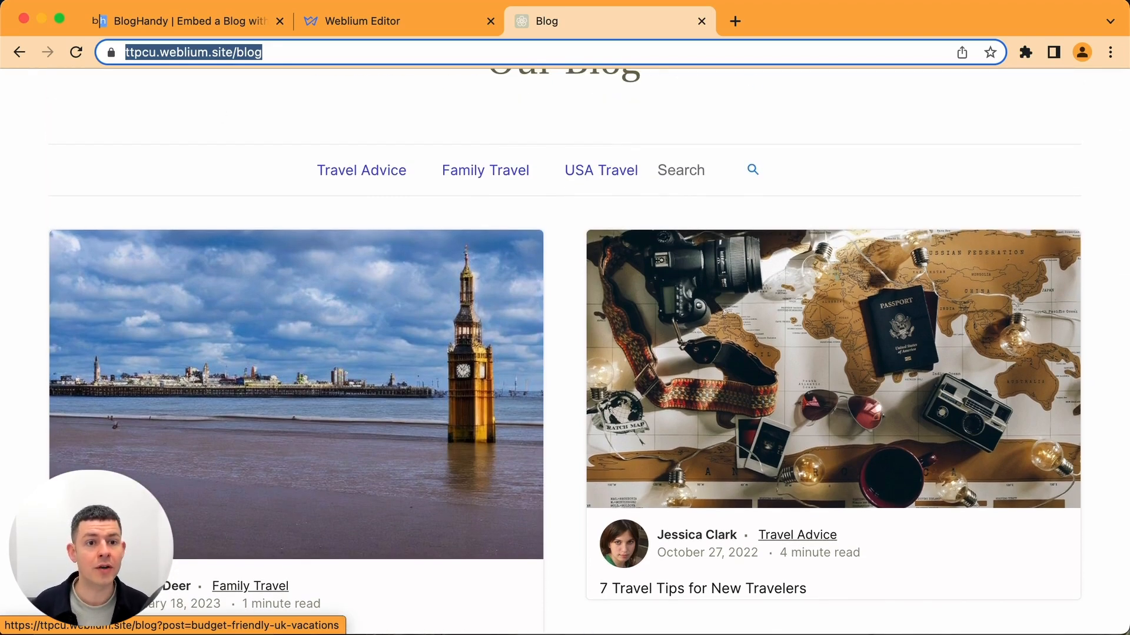
Step: Examine BlogHandy's Layout/Design settings: main page and single post layouts, displayed fields, miscellaneous options and the Custom CSS field
click(195, 23)
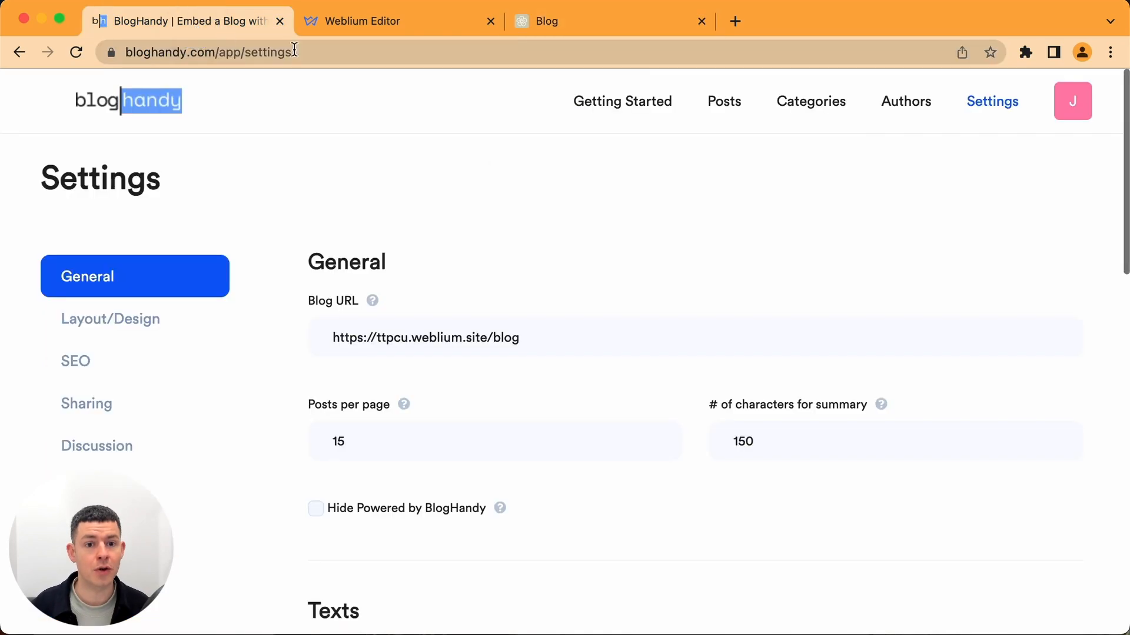
click(117, 332)
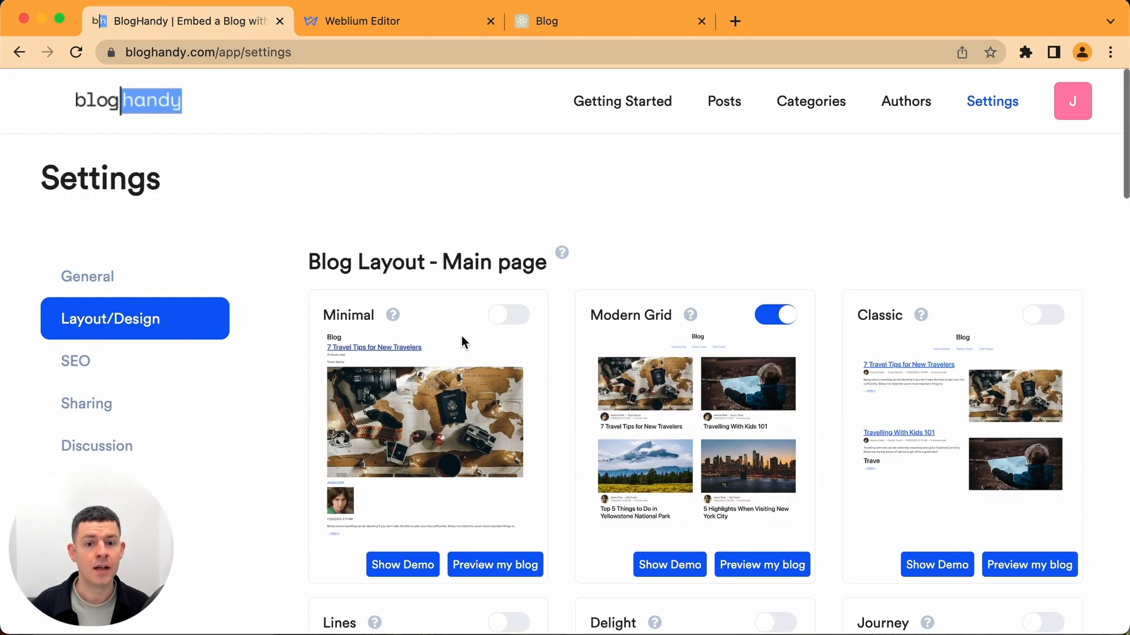
scroll(463, 338, down, 2)
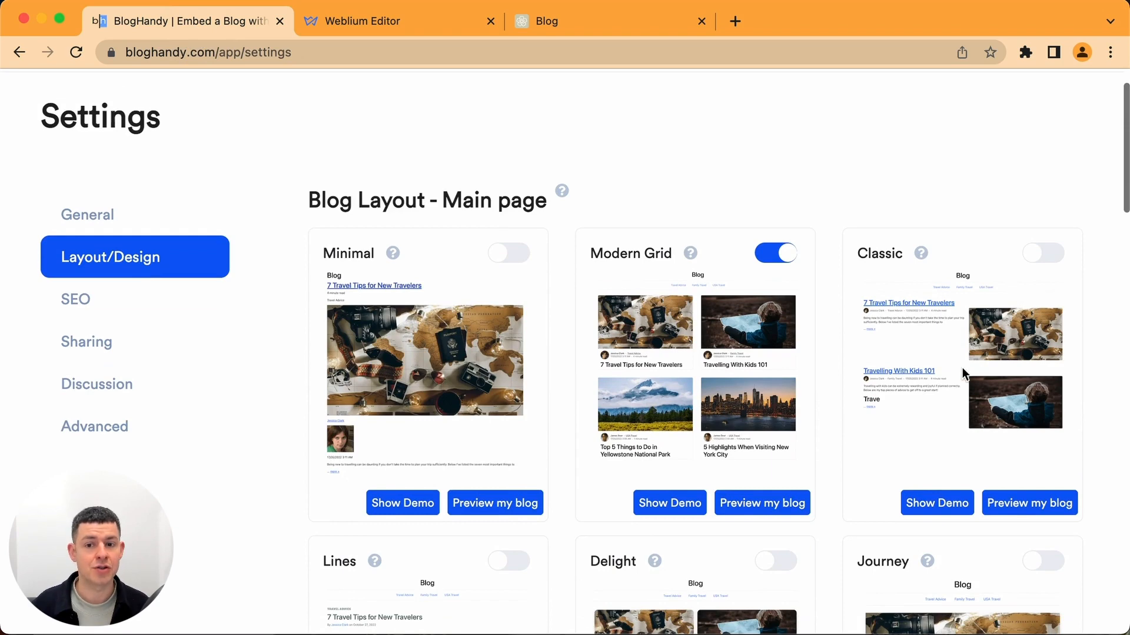
scroll(960, 375, down, 2)
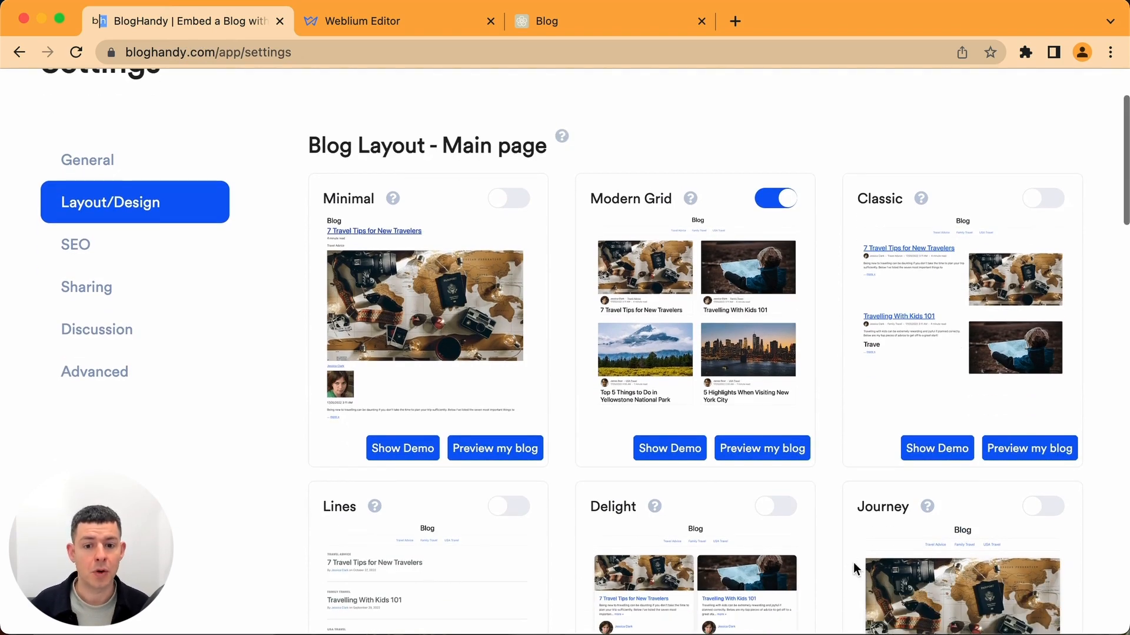
scroll(828, 501, down, 3)
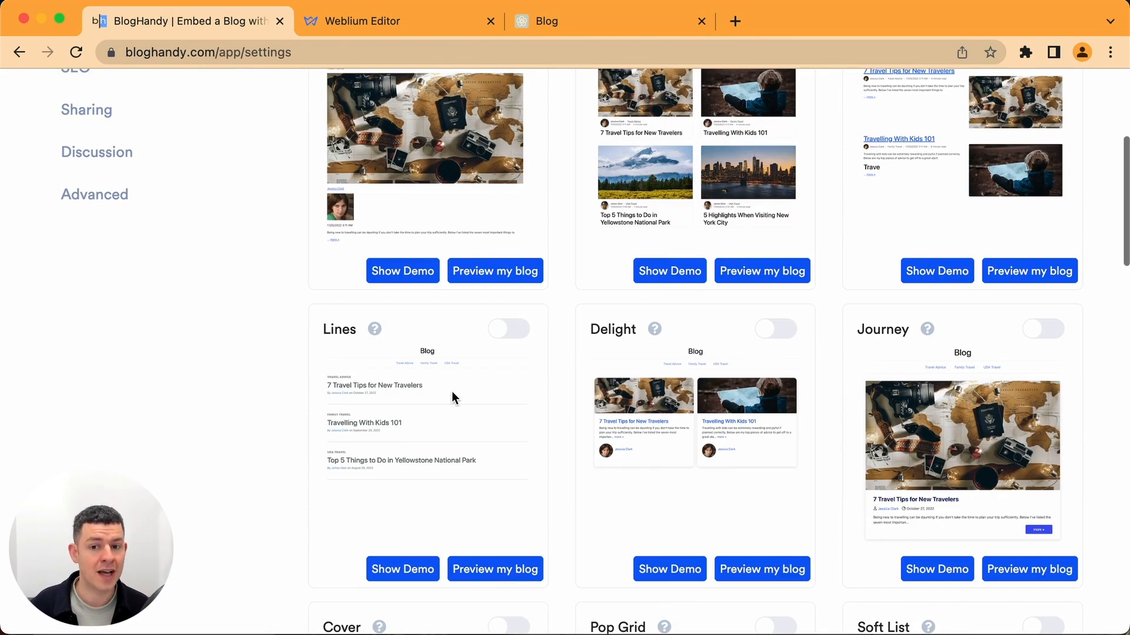
scroll(798, 386, down, 1)
scroll(788, 381, down, 4)
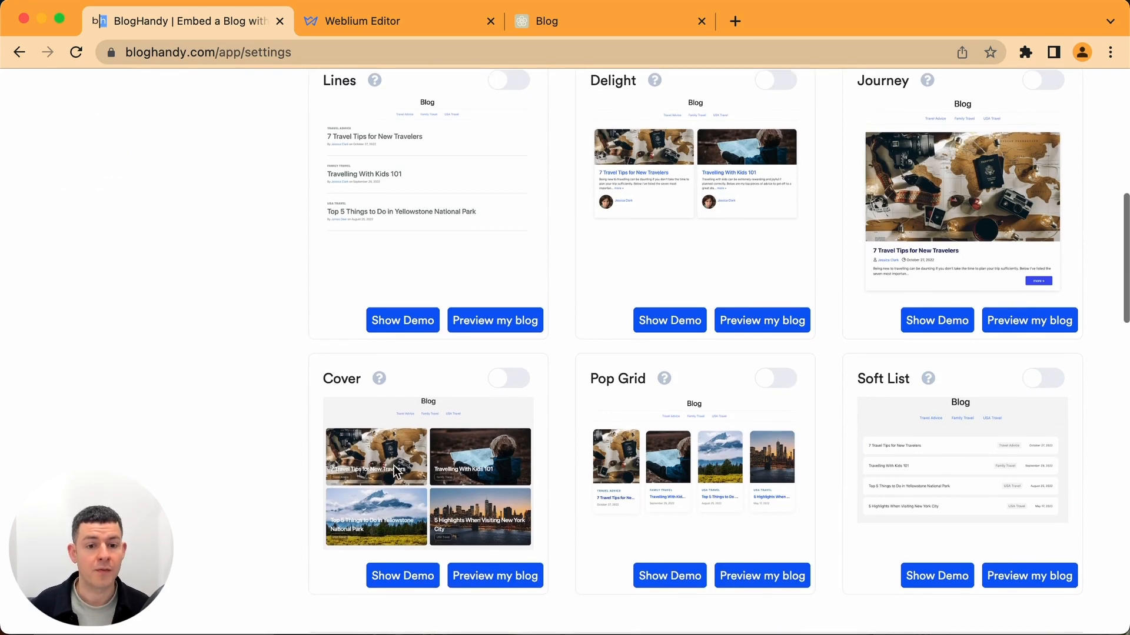
scroll(719, 468, down, 5)
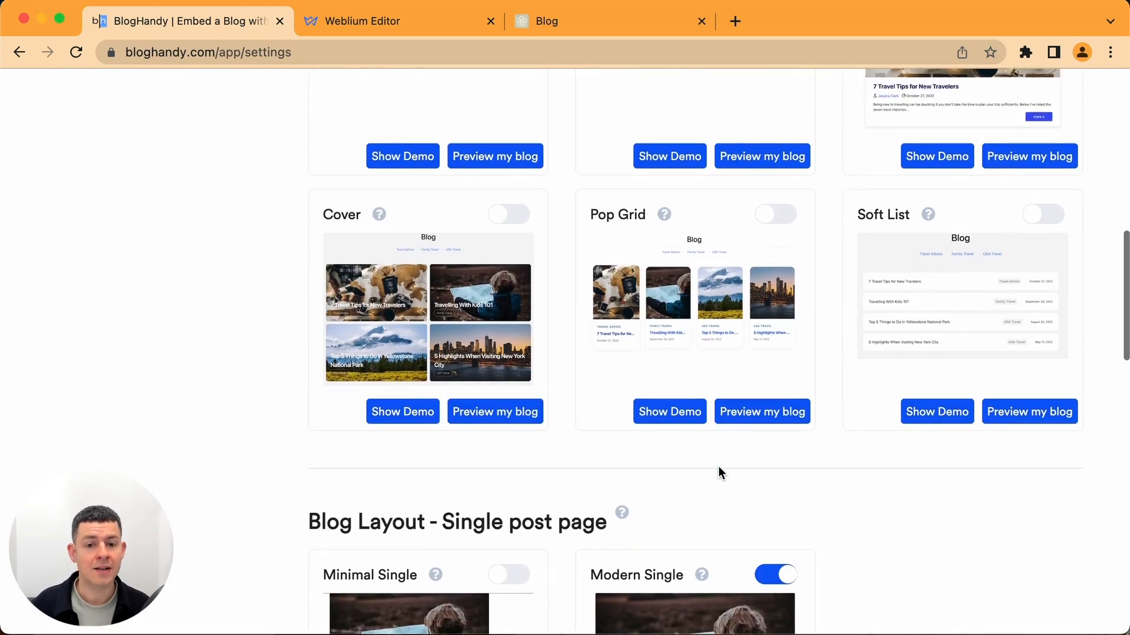
scroll(718, 467, down, 12)
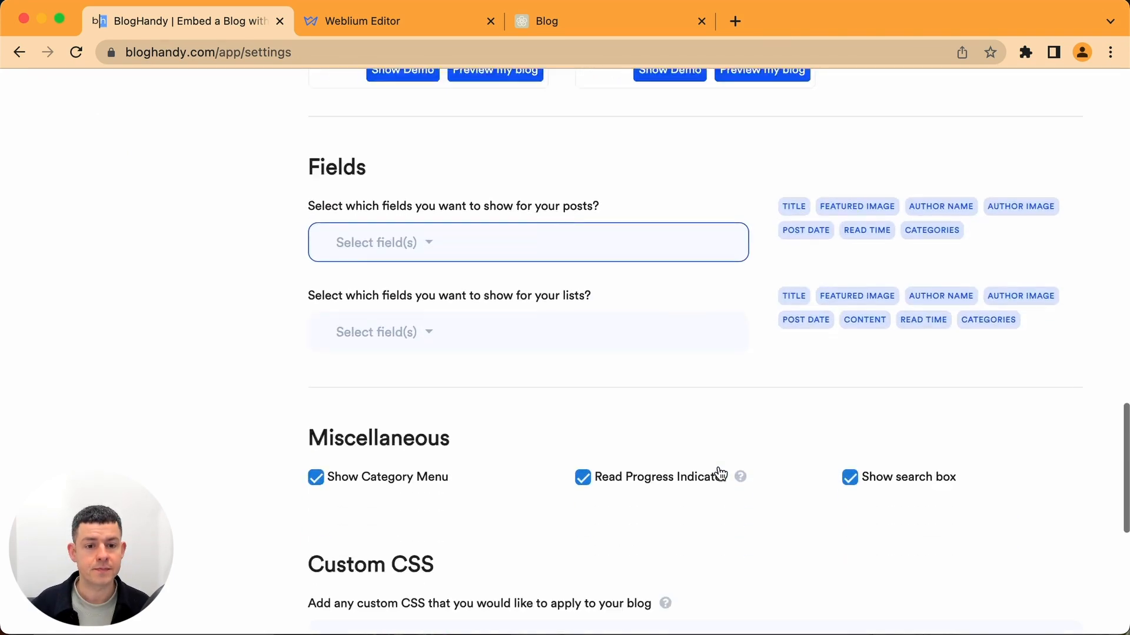
scroll(720, 474, down, 1)
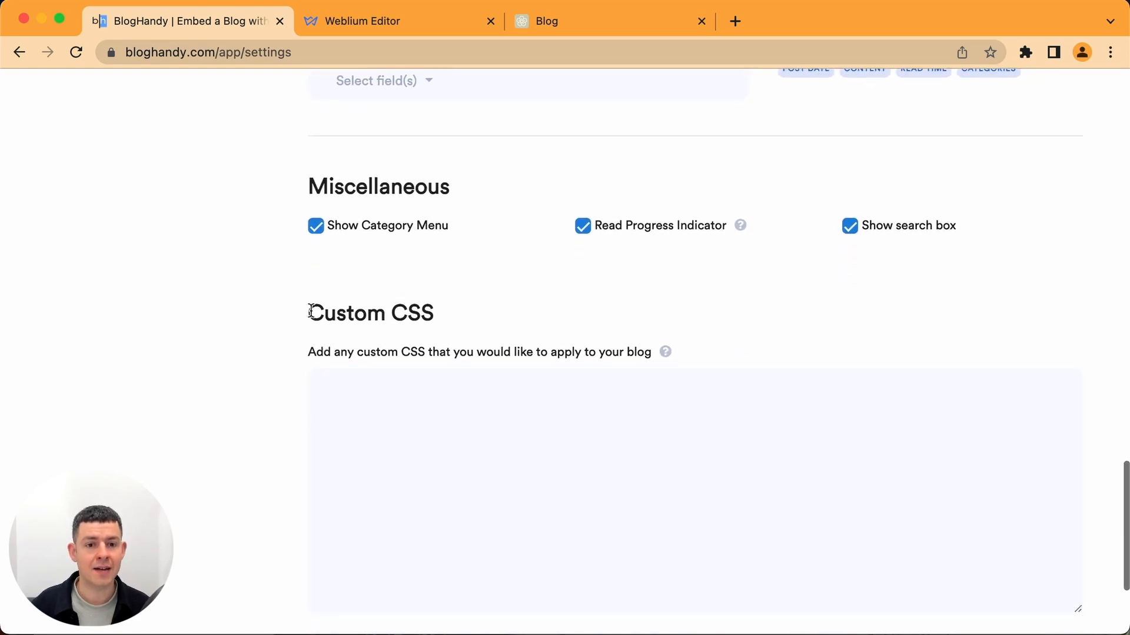
click(451, 434)
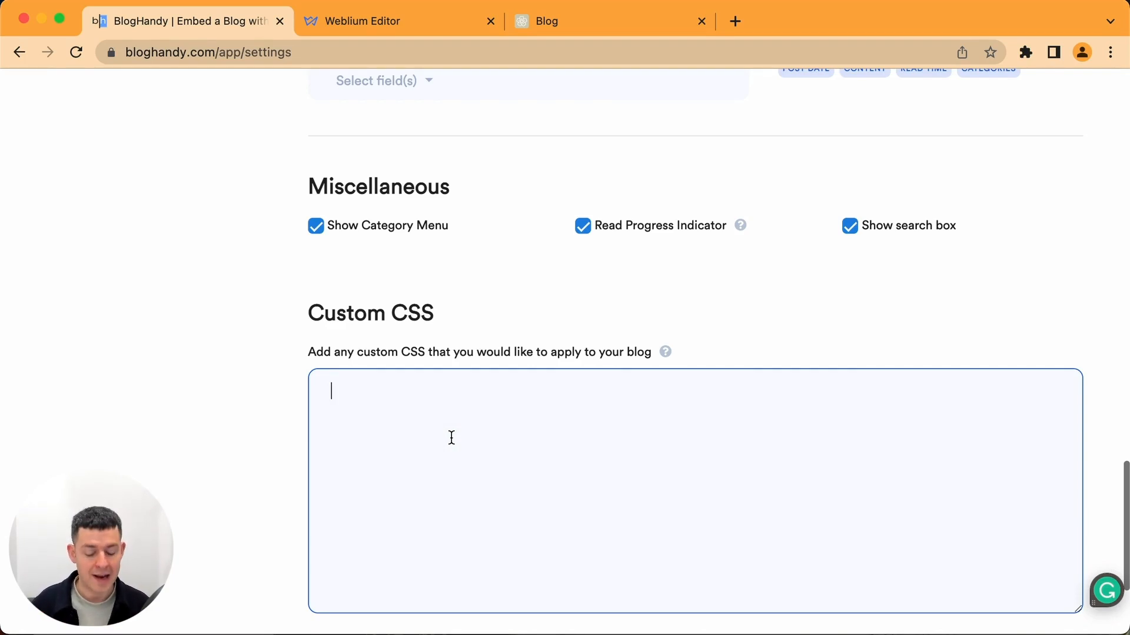
Step: Add a custom CSS rule for h1 with font-size:1.5rem and line-height:1.75rem, and save all layout changes
text(h1{)
key(Return)
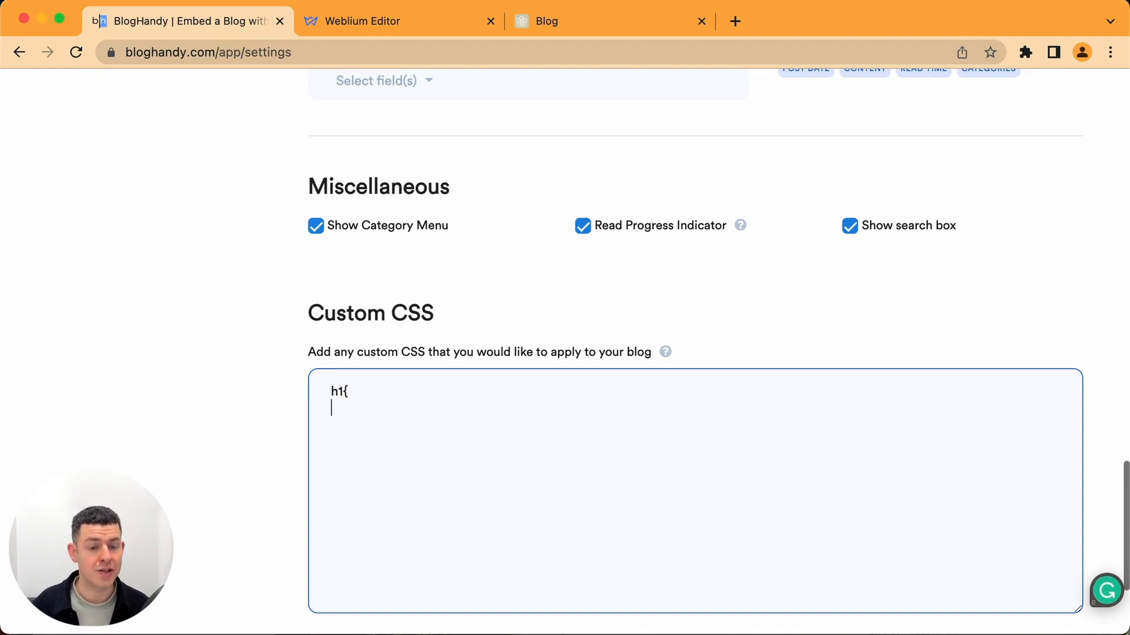
text(font-size:)
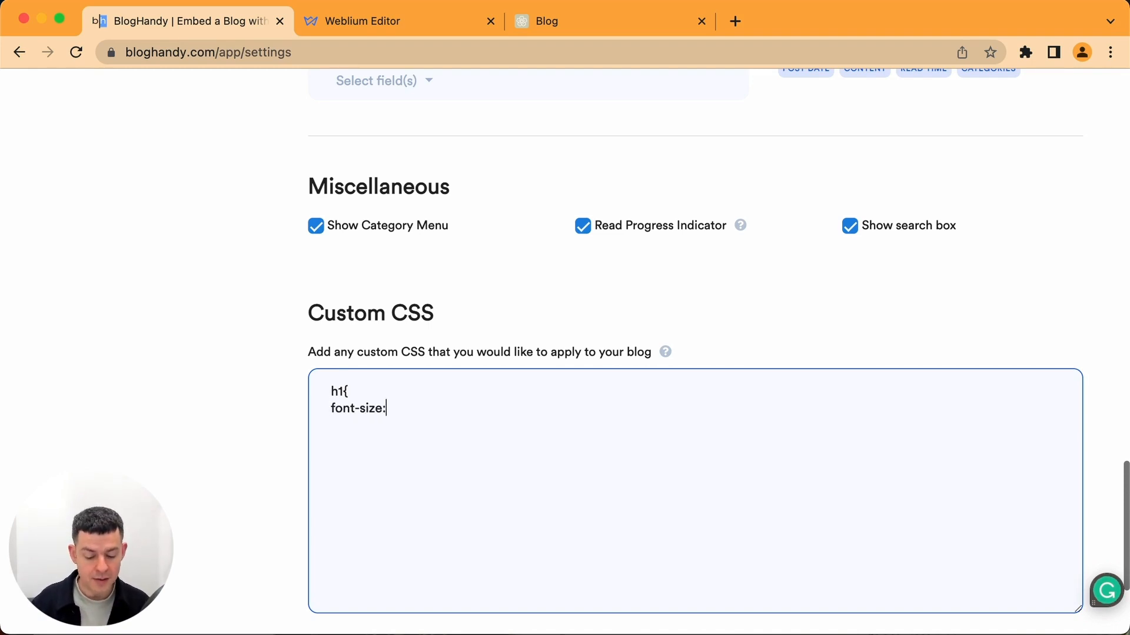
text(15.rem; )
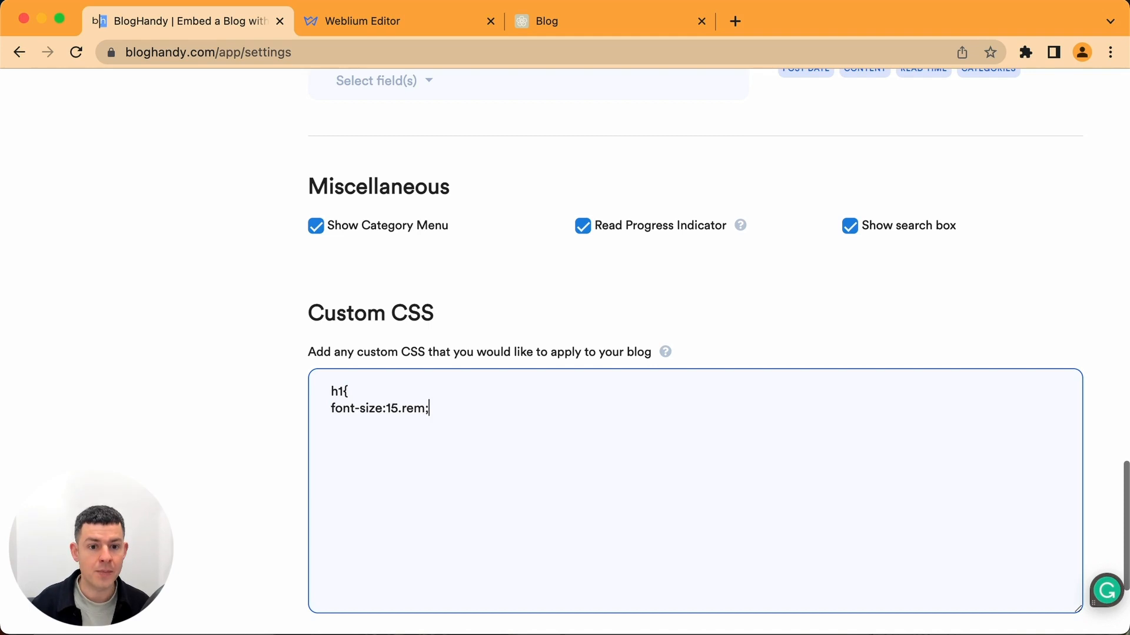
text(line-hei)
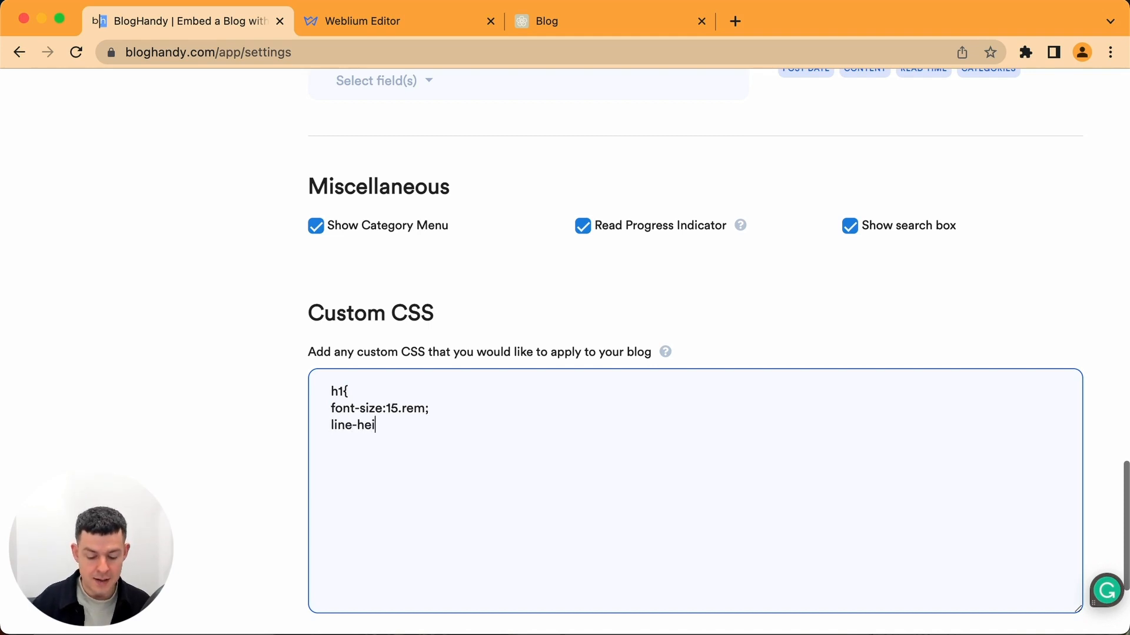
text(ght:1.75rem;)
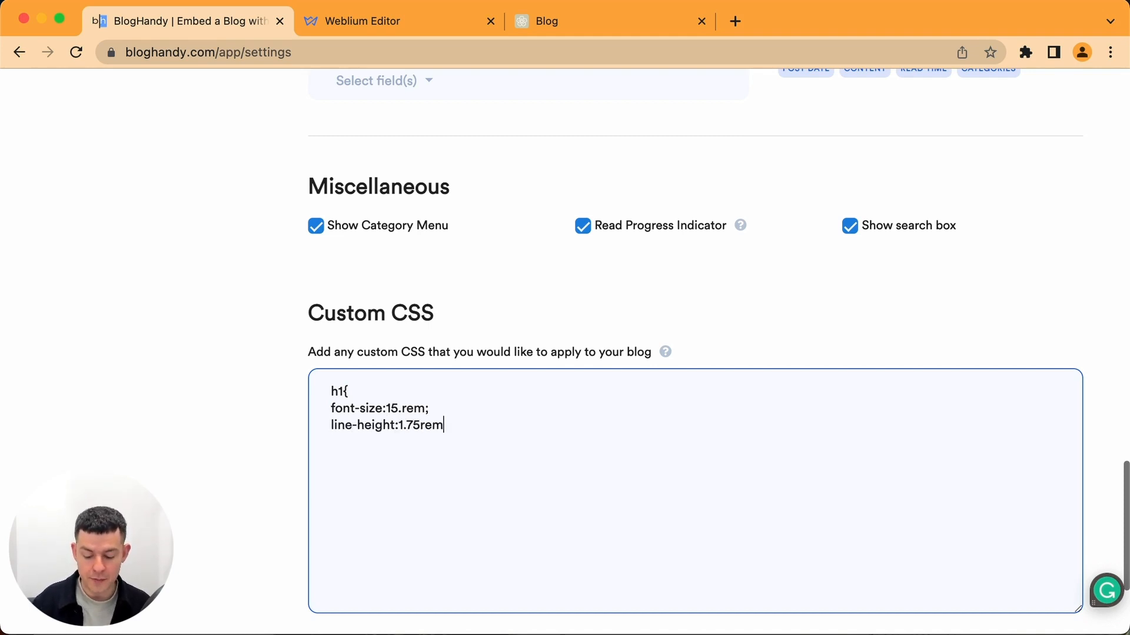
key(Return)
text(})
scroll(524, 501, down, 5)
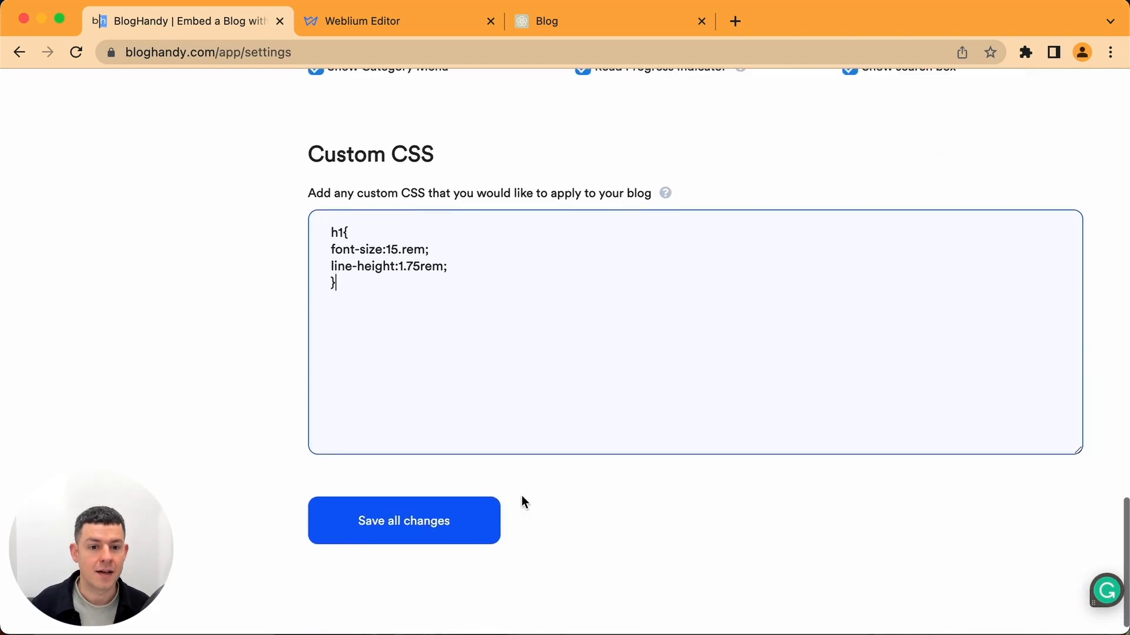
click(425, 524)
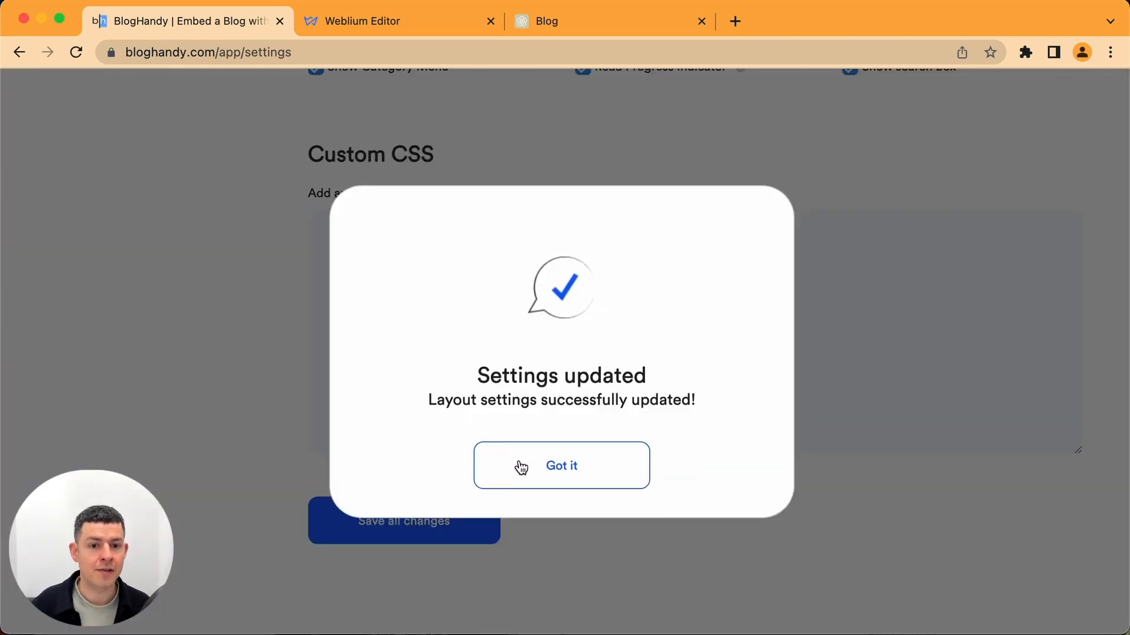
click(517, 464)
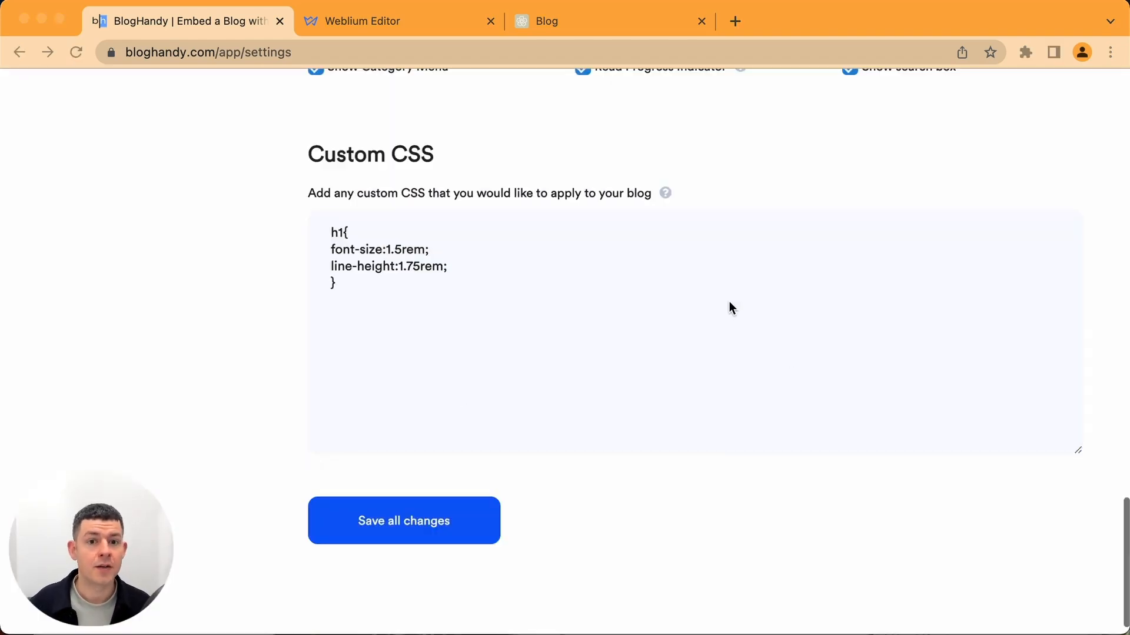
Step: Reload the live Blog page and open the post "5 Budget-Friendly UK family vacations that won't break the bank" to check its heading style
click(605, 24)
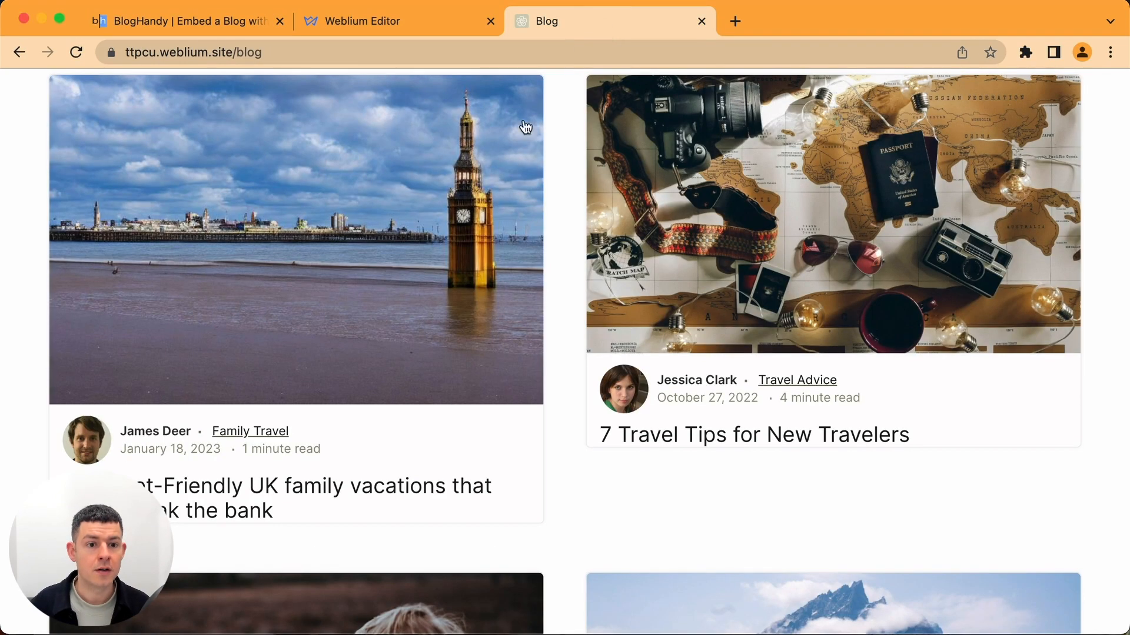
click(74, 53)
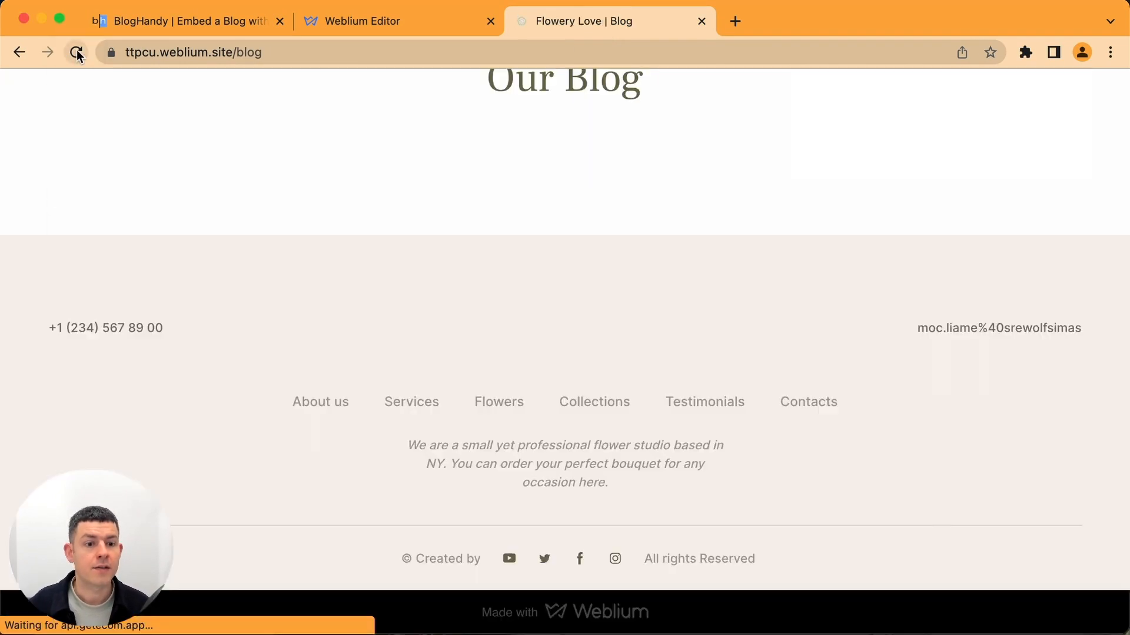
scroll(338, 284, down, 2)
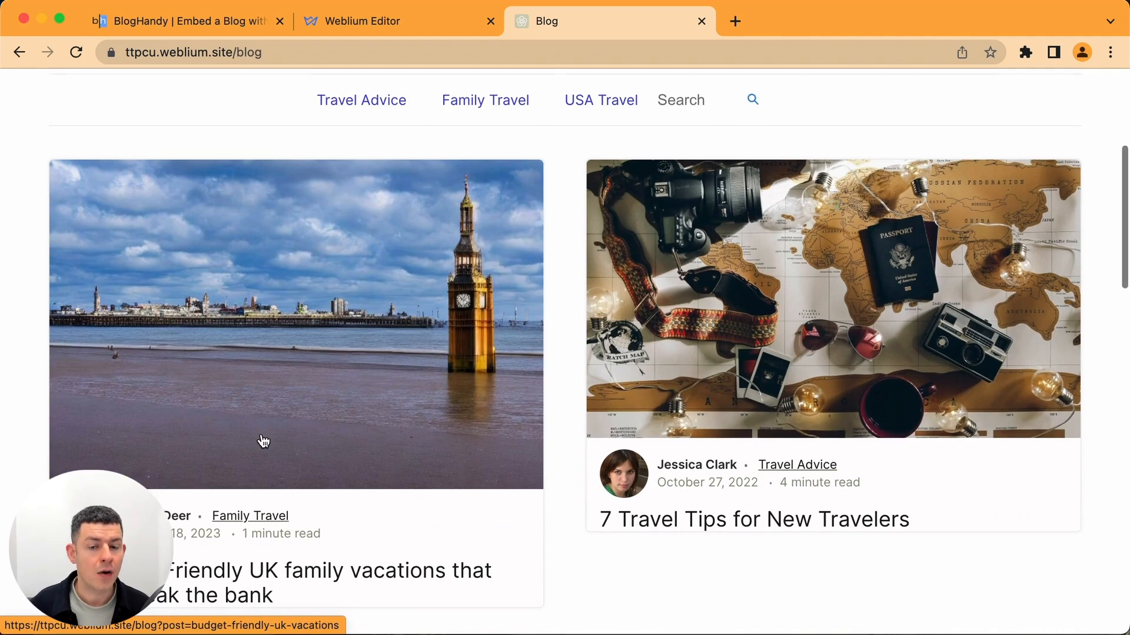
scroll(330, 376, down, 2)
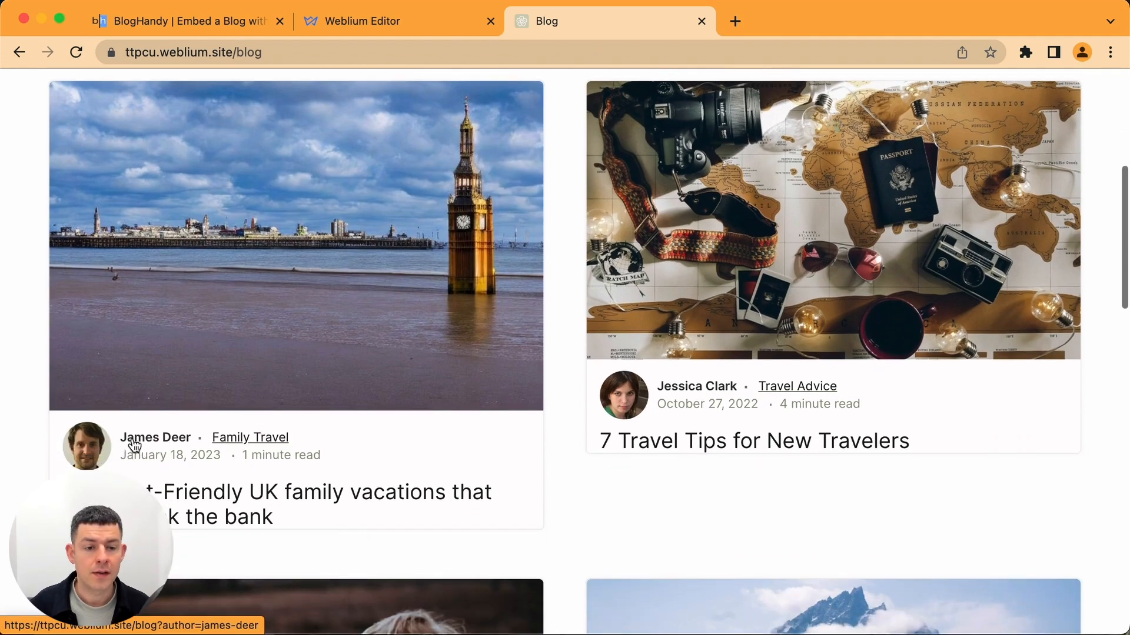
click(325, 506)
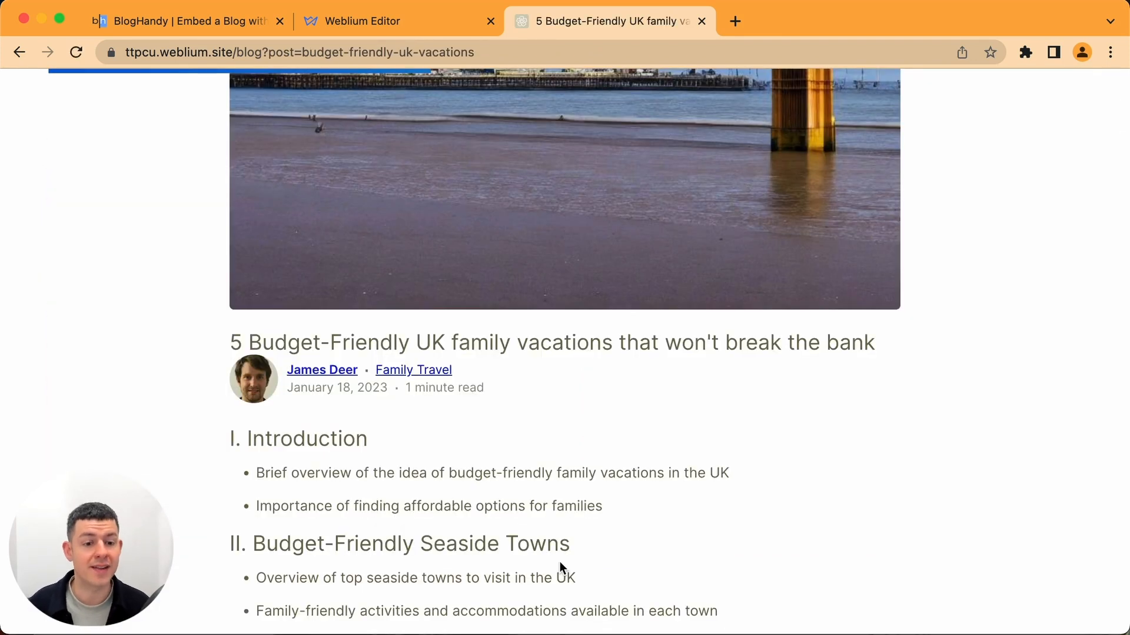